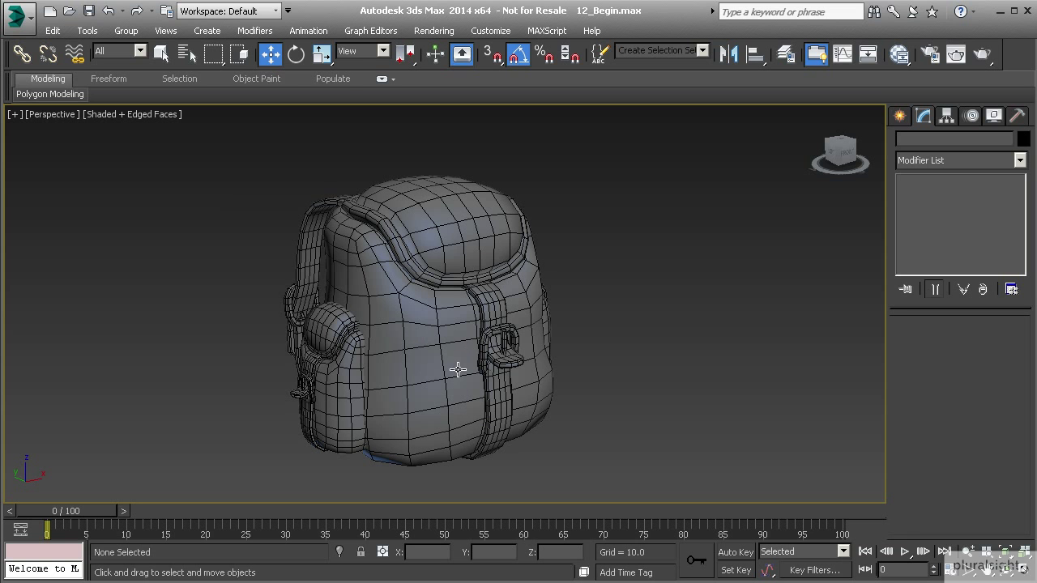
- Select the backpack's main body and set the PolyDraw tools to draw on the selection
scroll(448, 390, up, 3)
mouse_move(448, 390)
alt+middle_down()
mouse_move(454, 371)
mouse_move(440, 398)
alt+middle_up()
click(440, 348)
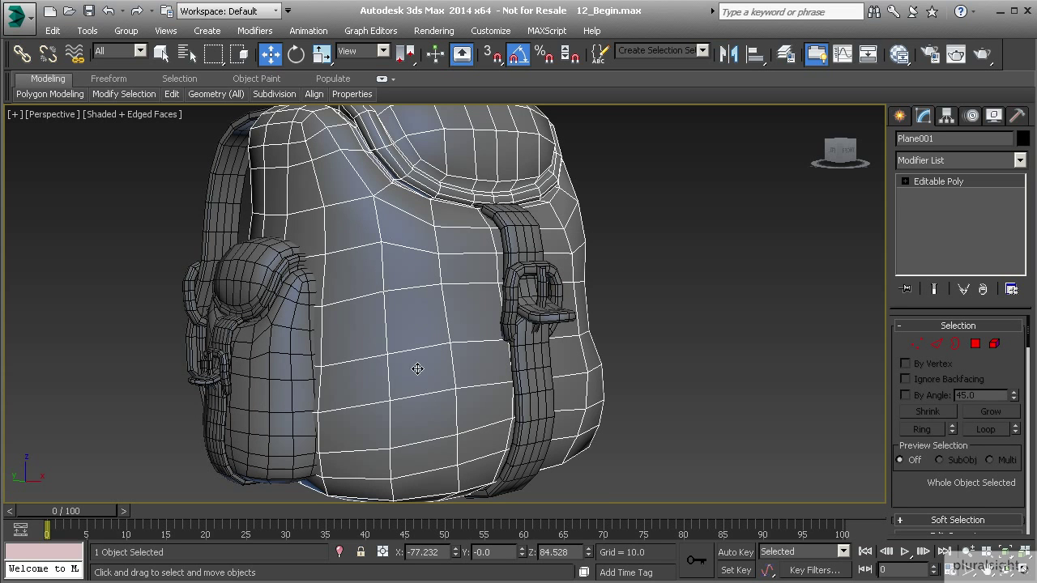
alt+middle_drag(409, 287, 419, 333)
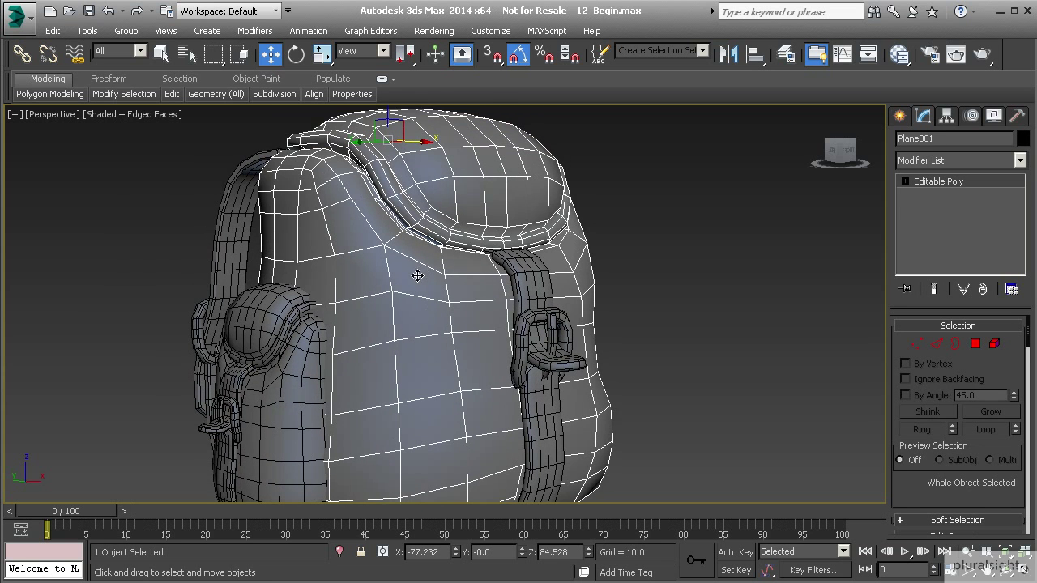
click(124, 80)
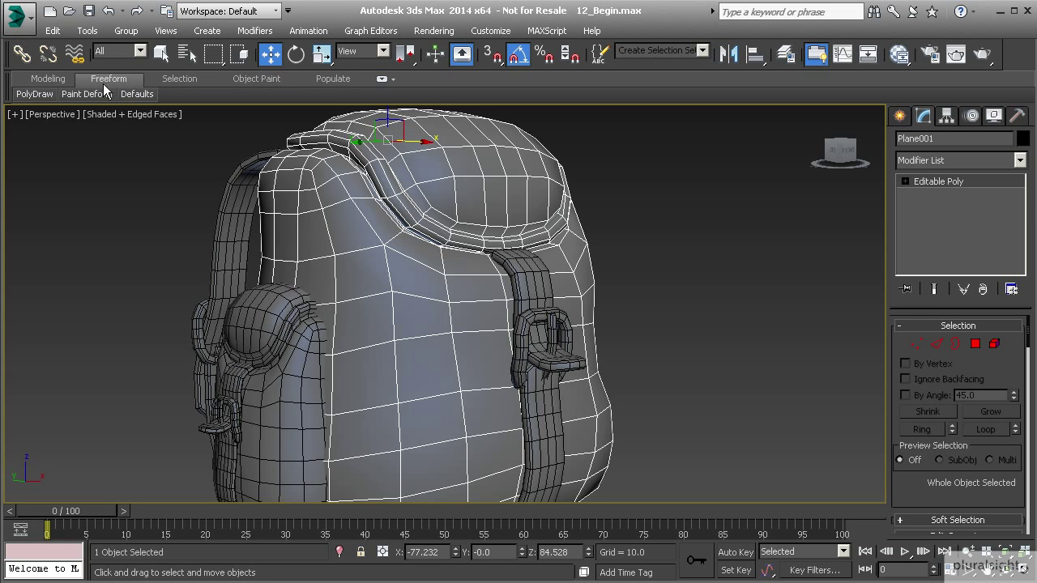
mouse_move(45, 94)
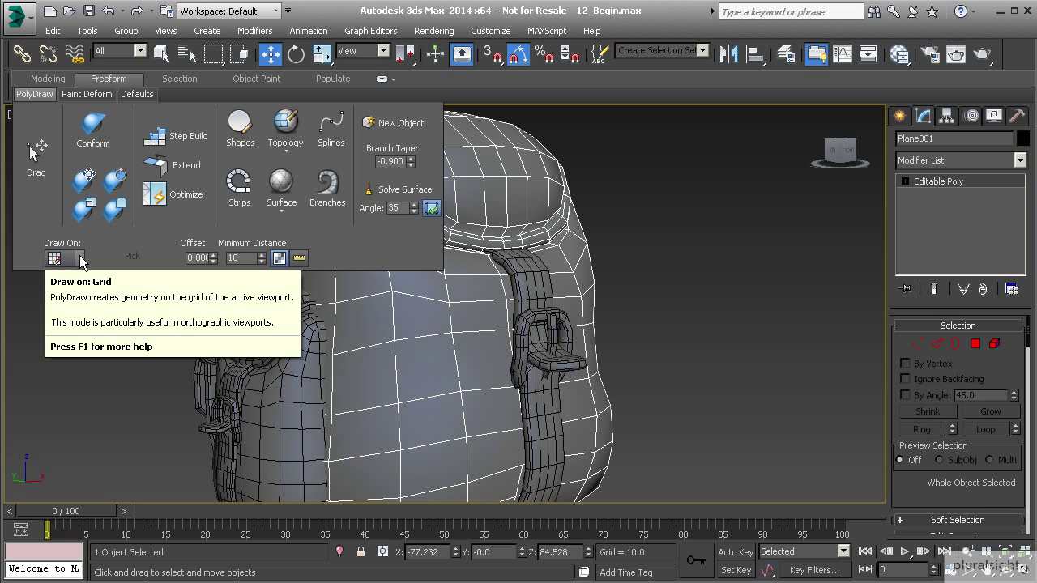
click(81, 259)
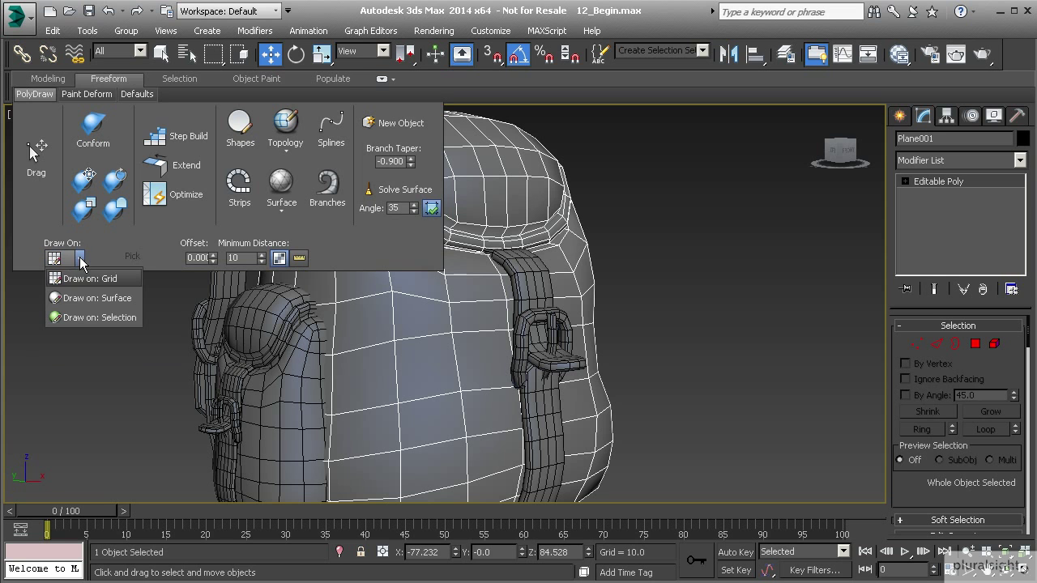
click(91, 317)
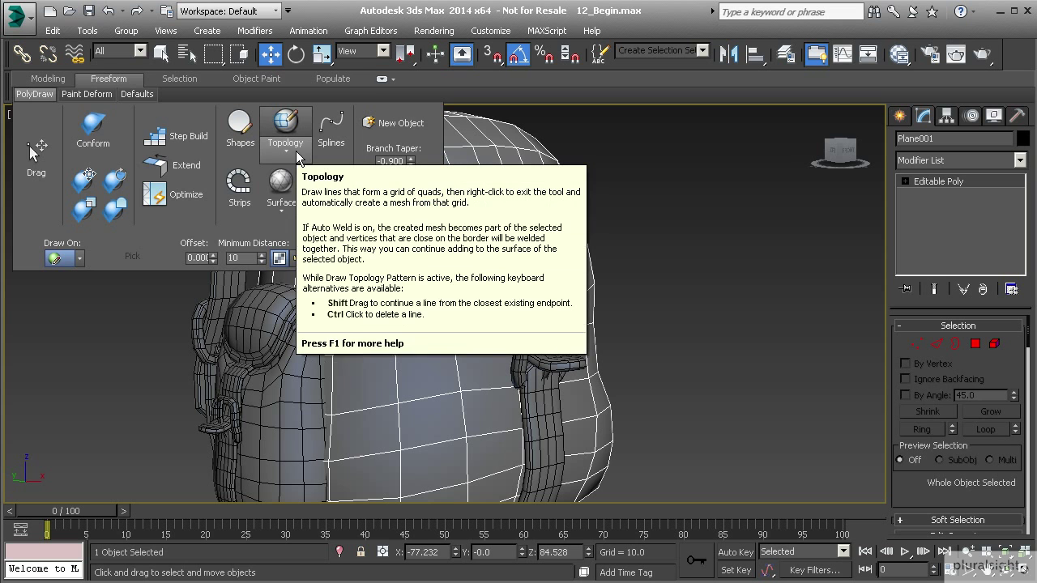
- Turn off Auto Weld for the Topology tool and activate Topology drawing
click(287, 155)
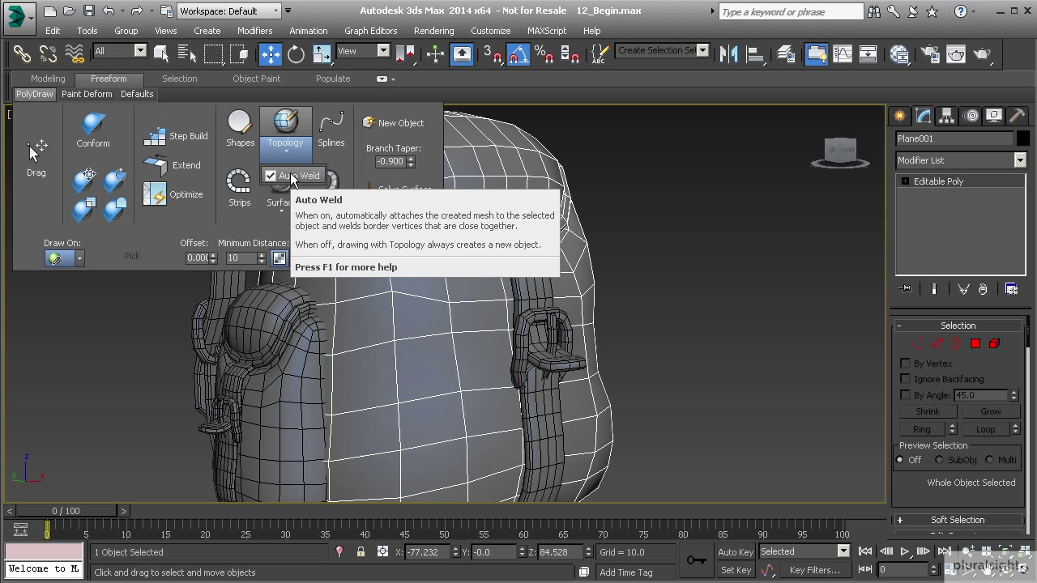
click(271, 176)
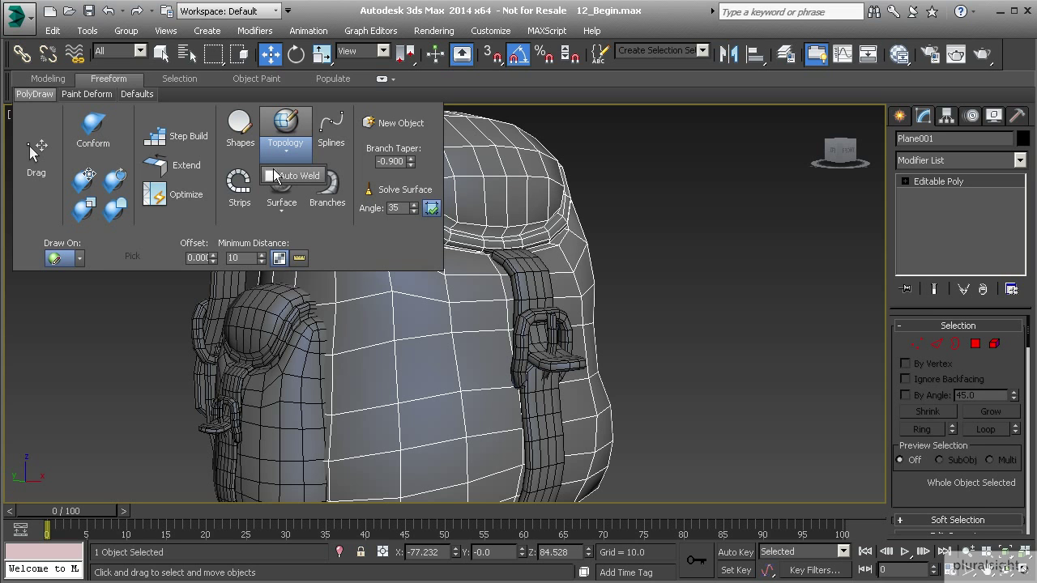
click(285, 126)
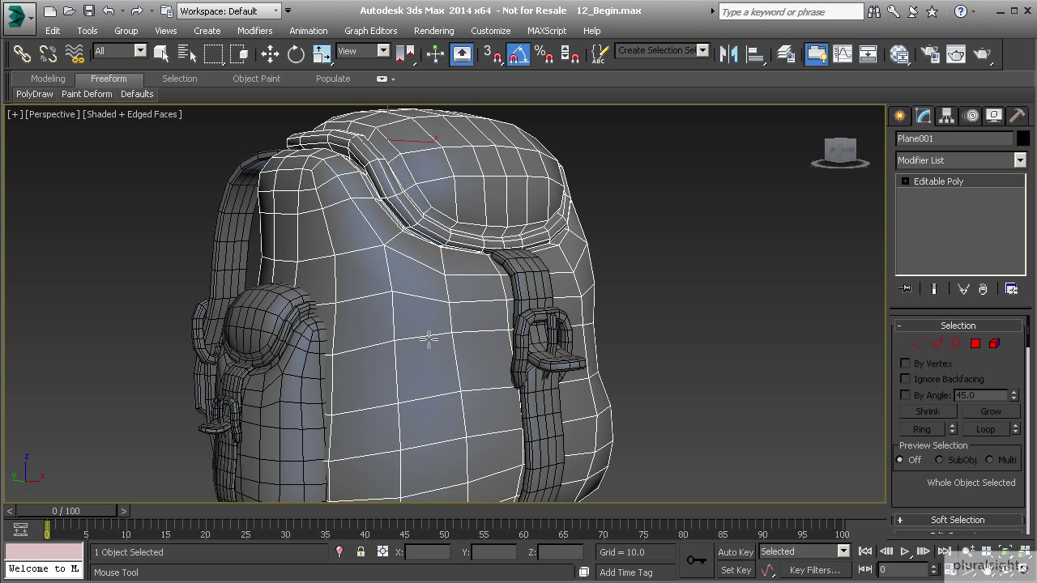
- Draw two opposite diagonal boundary lines for a patch on the bag's front, beside the buckle strap
alt+middle_drag(494, 207, 421, 300)
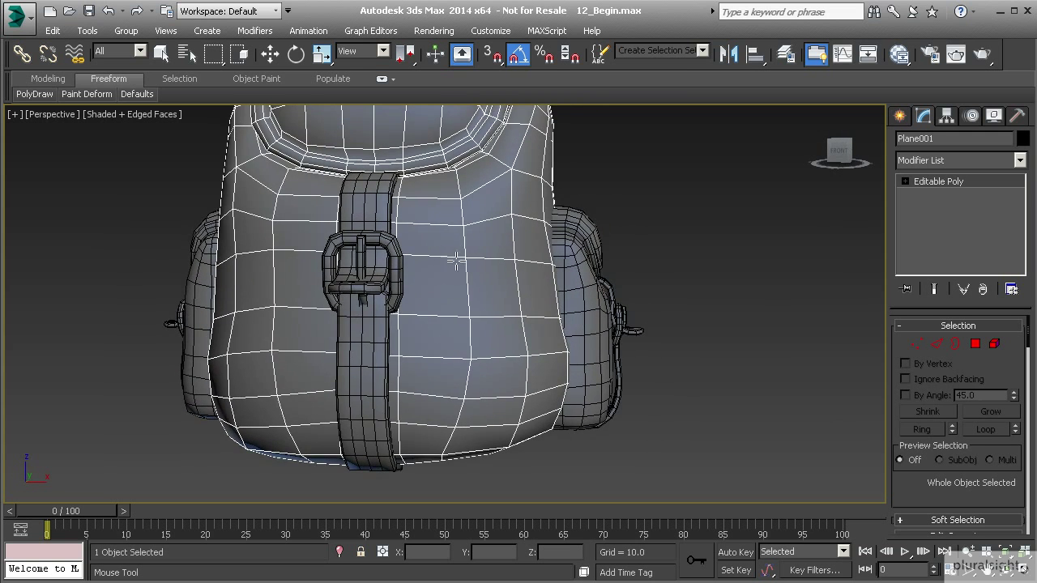
alt+middle_drag(454, 260, 418, 294)
drag(397, 307, 497, 217)
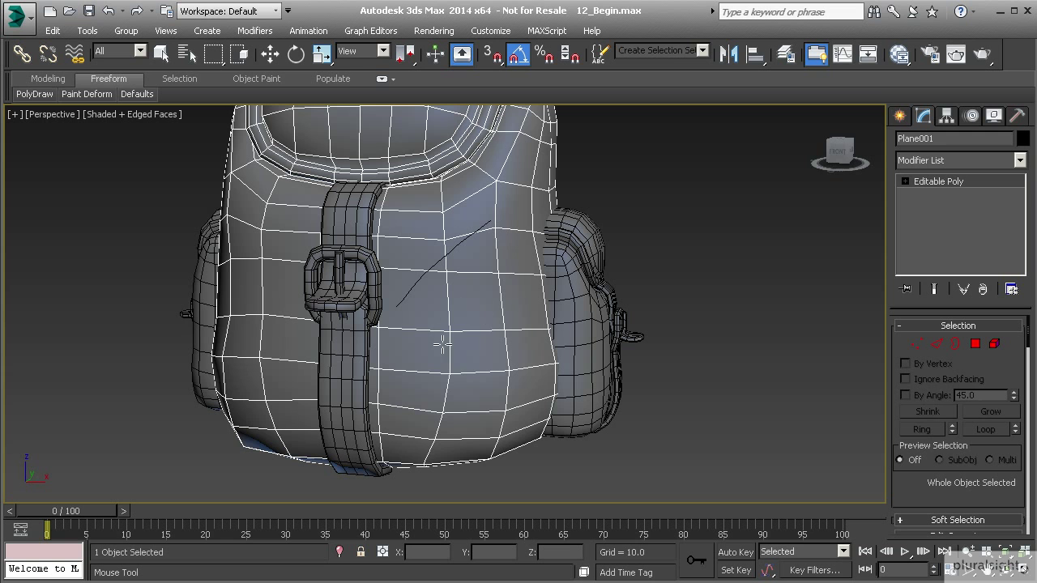
alt+middle_drag(489, 365, 454, 387)
drag(451, 391, 523, 306)
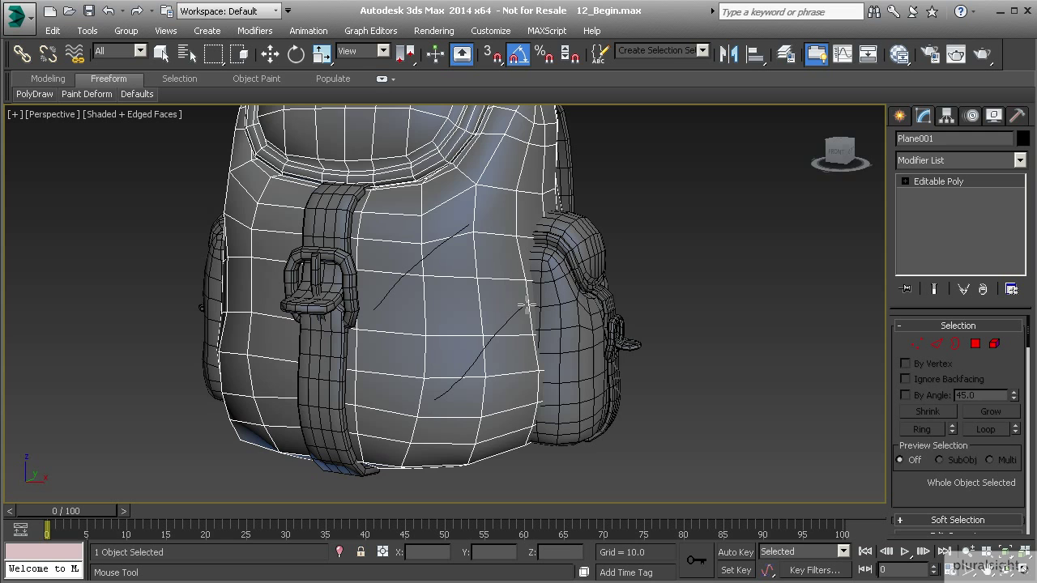
- Draw lines across the two boundary lines to form a diamond-shaped grid of quads
alt+middle_drag(513, 377, 512, 358)
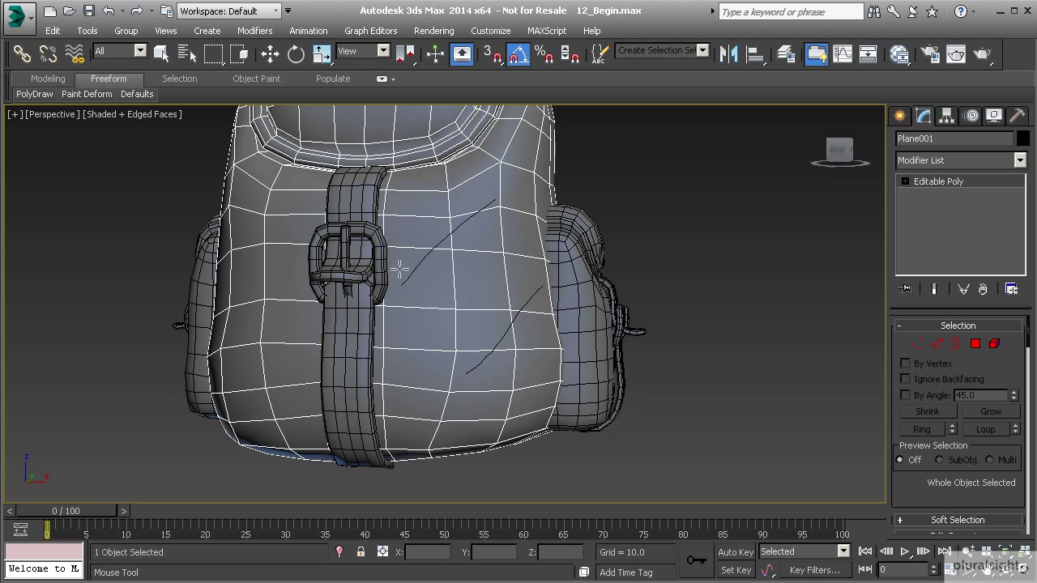
drag(399, 270, 487, 378)
mouse_move(412, 248)
mouse_down()
mouse_move(504, 363)
mouse_move(416, 273)
mouse_up()
drag(438, 236, 523, 332)
mouse_move(463, 213)
mouse_down()
mouse_move(523, 289)
mouse_move(530, 318)
mouse_up()
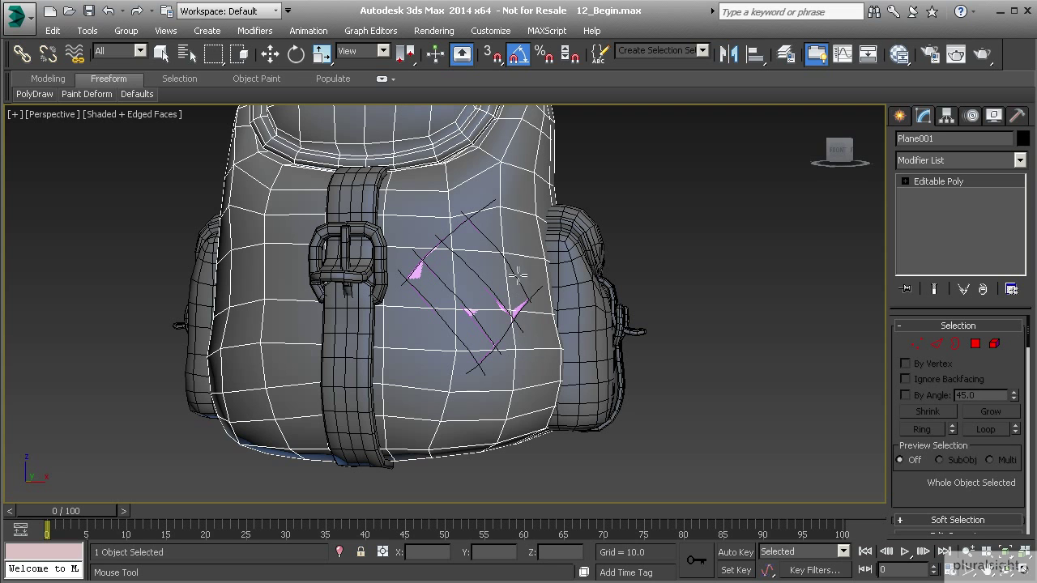
drag(483, 202, 542, 300)
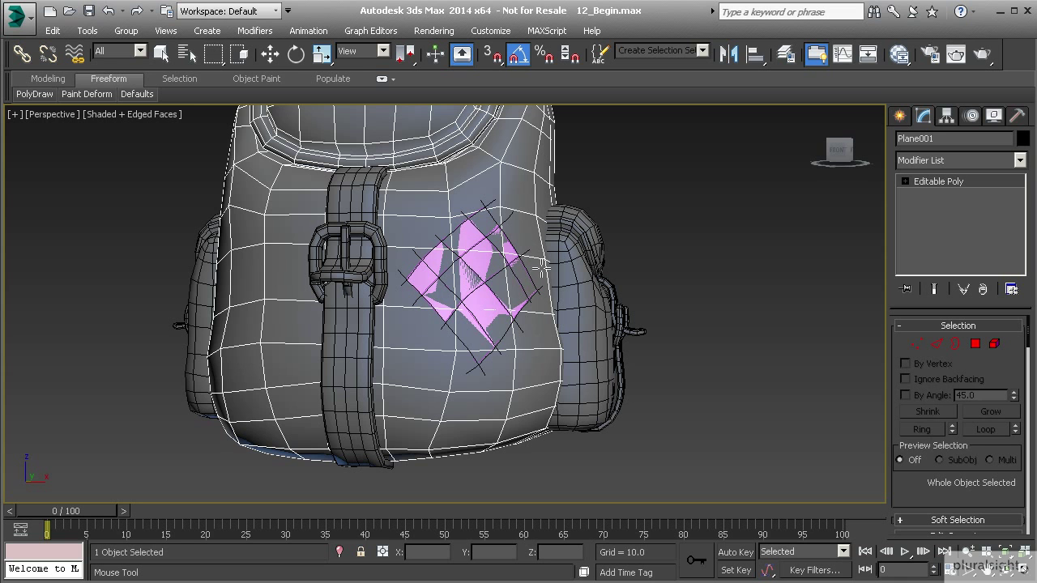
- Add the last grid line, undo it, and redraw it so it crosses the grid's lower-left edge
drag(485, 312, 457, 344)
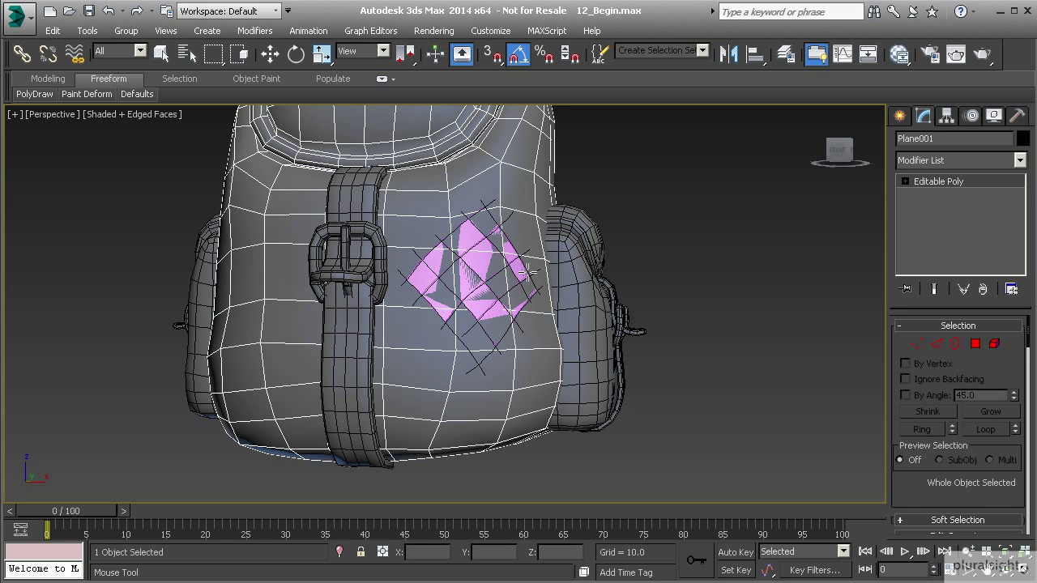
scroll(523, 274, up, 4)
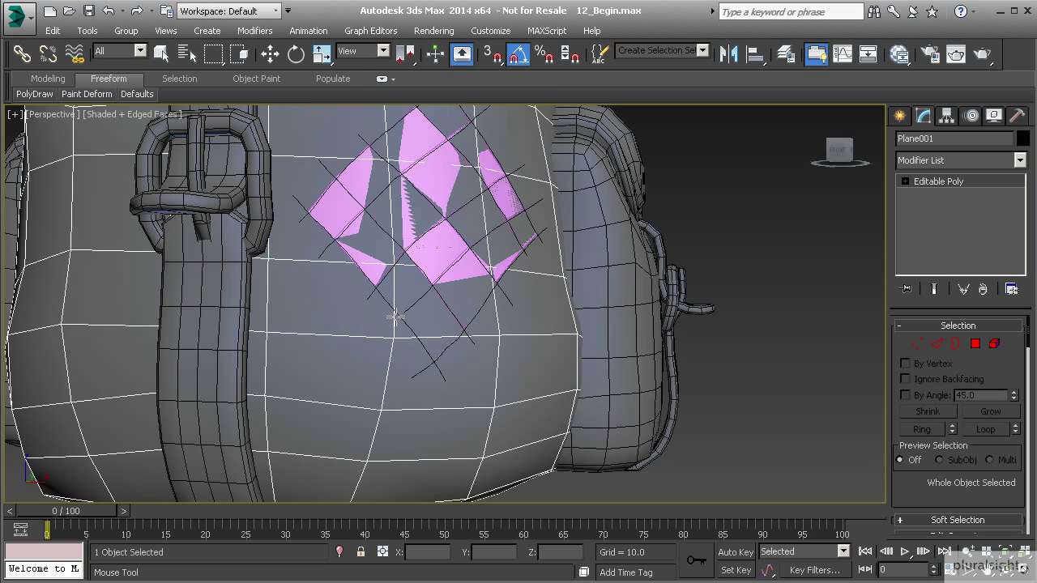
key(ctrl+z)
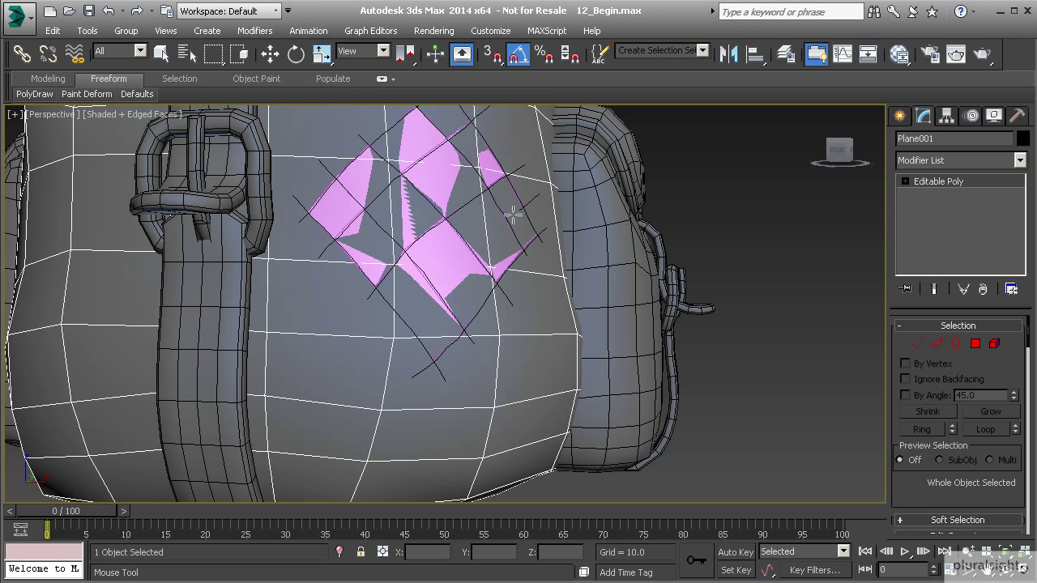
drag(393, 330, 388, 333)
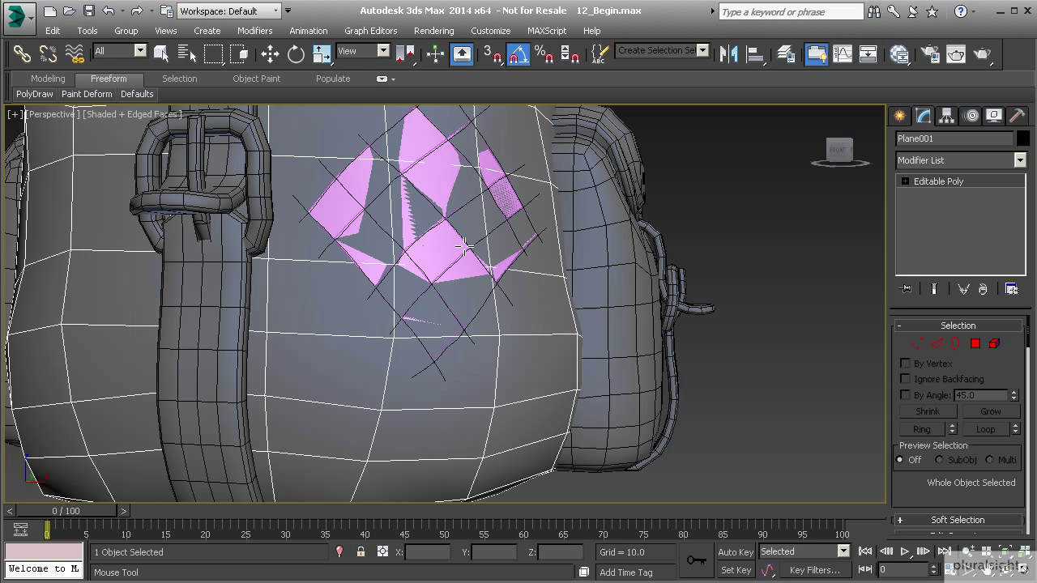
- End the Topology drawing to generate the mesh and select the new surface for moving
middle_drag(472, 223, 461, 232)
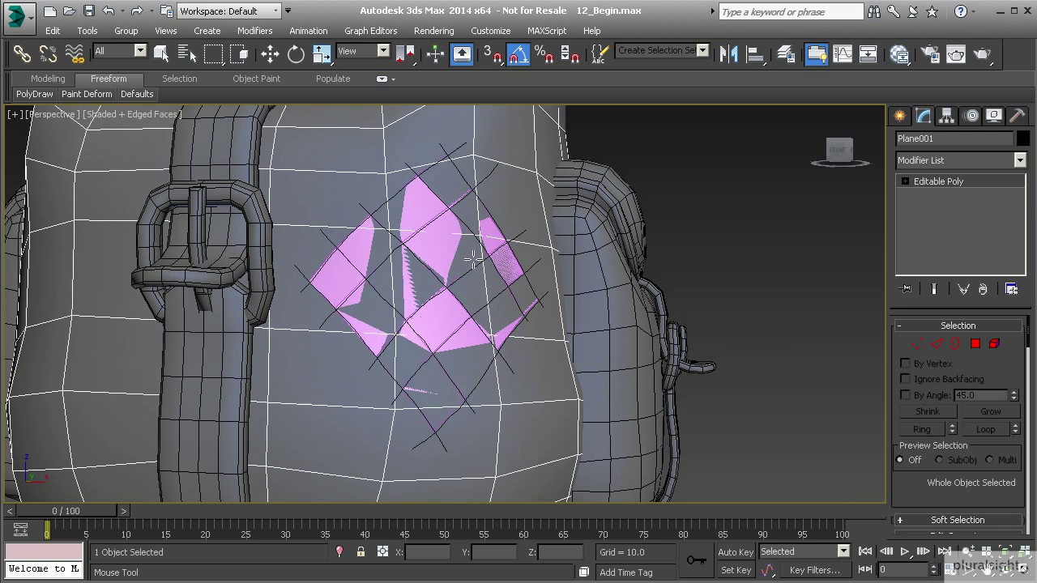
key(w)
click(459, 229)
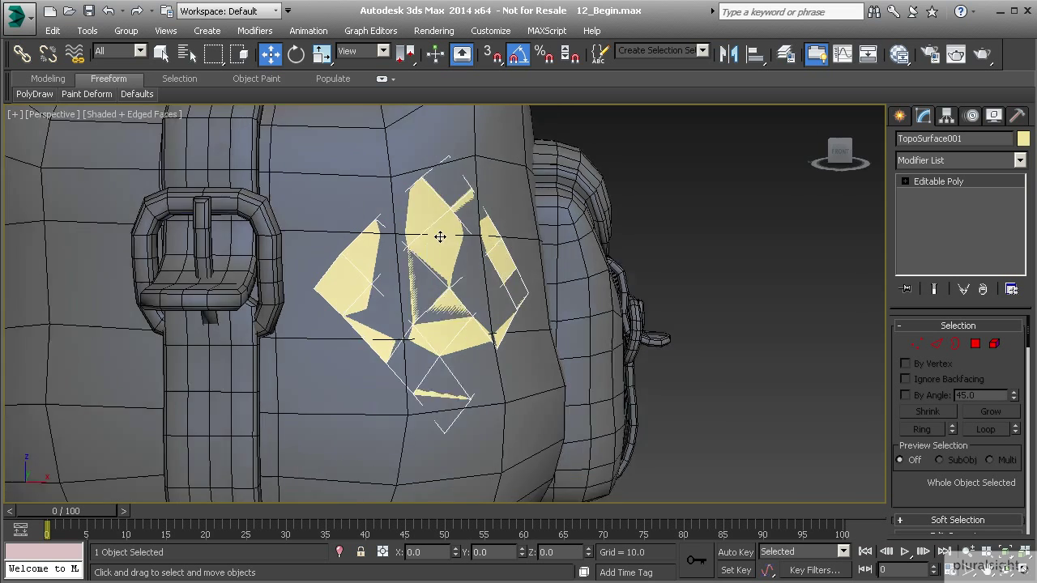
- Rename the new surface Patch and set its object color to black
alt+middle_drag(440, 236, 406, 162)
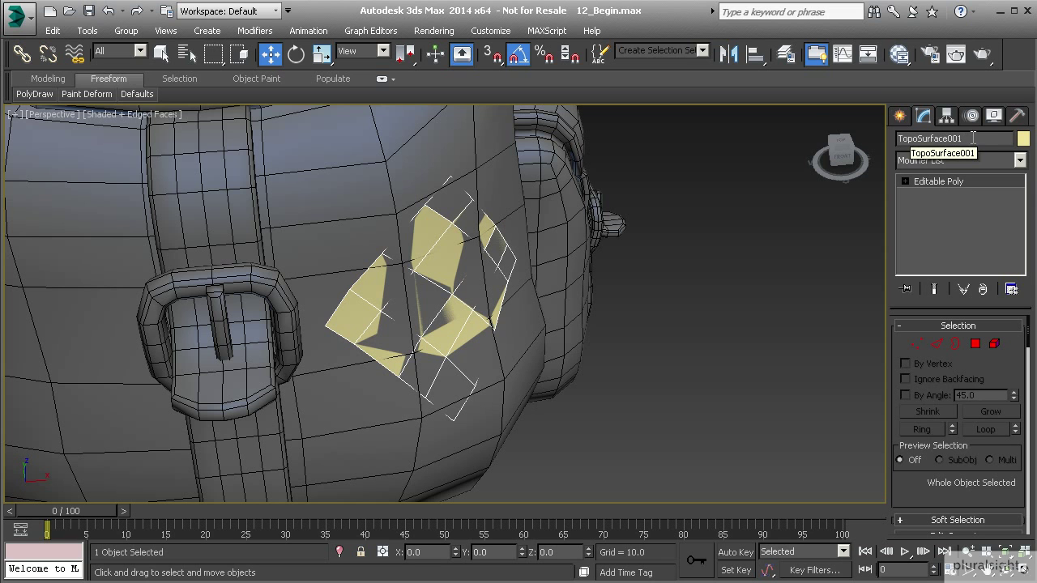
double_click(973, 138)
text(Pat)
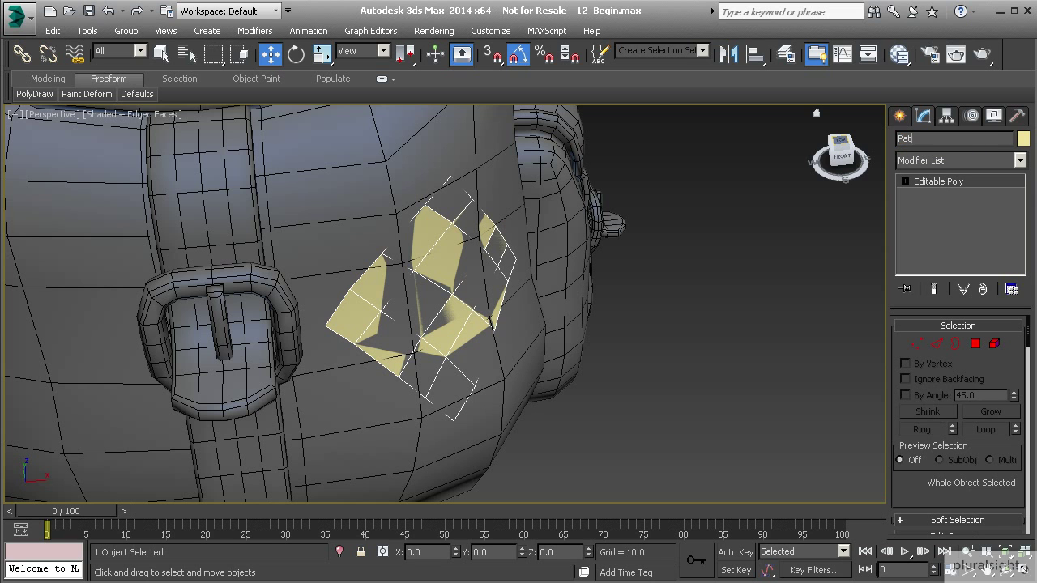
text(ch)
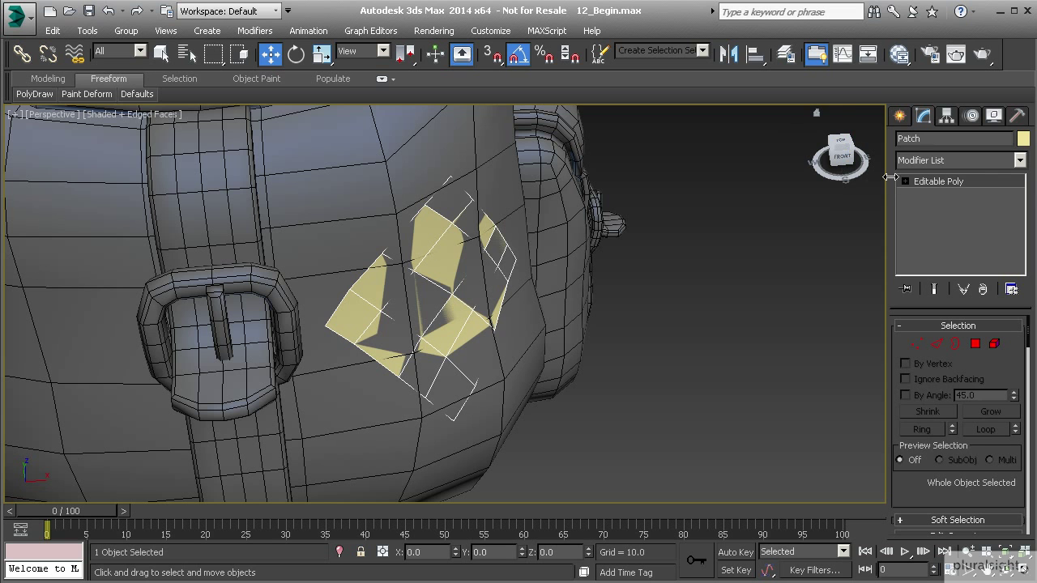
click(1024, 139)
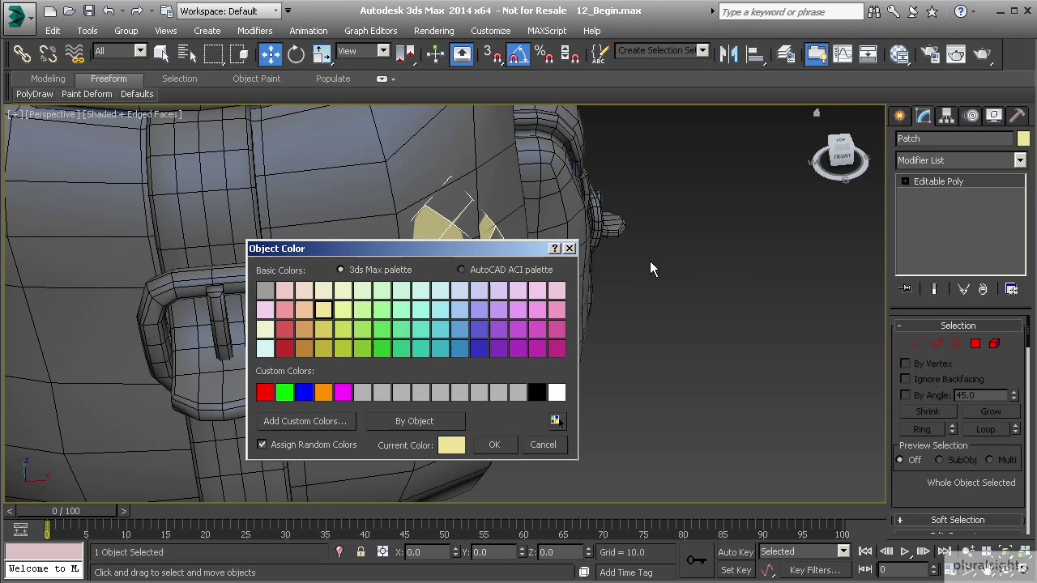
click(536, 393)
click(494, 445)
- Assign the existing scene material to the patch in the Slate Material Editor
key(m)
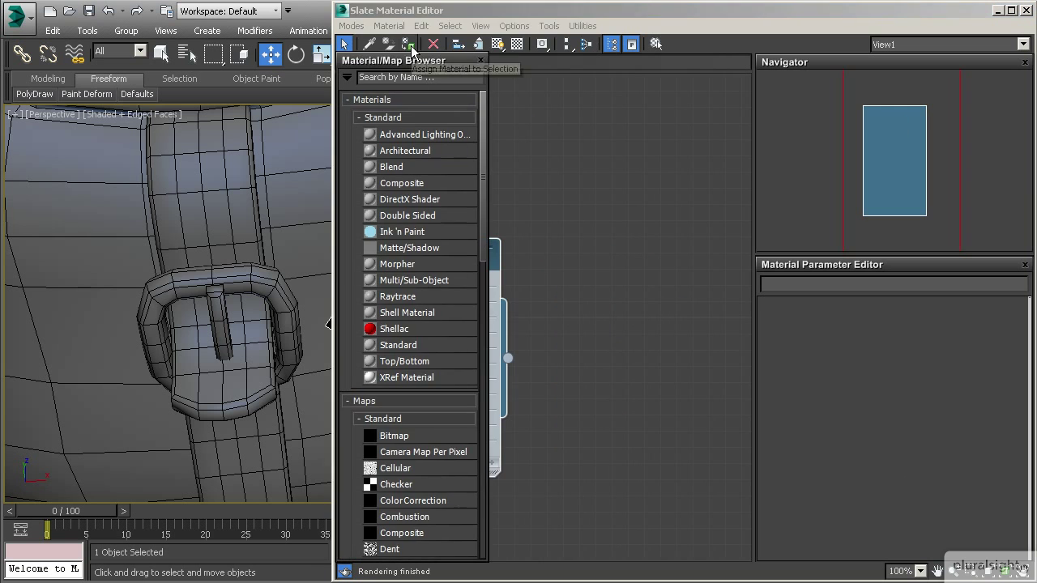
drag(416, 63, 405, 308)
click(1026, 11)
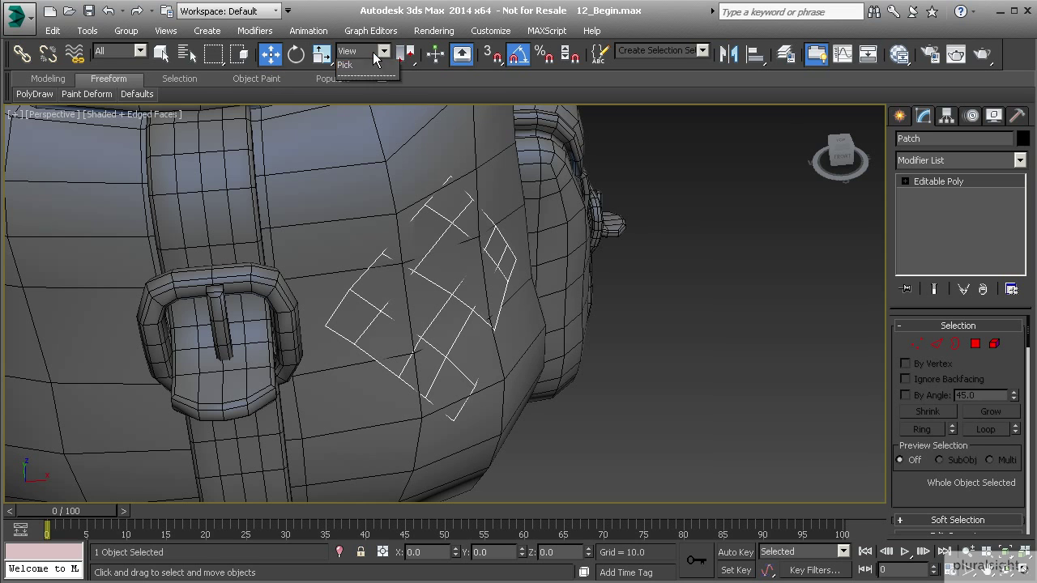
- Set the reference coordinate system to Local and center the patch's pivot on the object
click(360, 51)
click(357, 108)
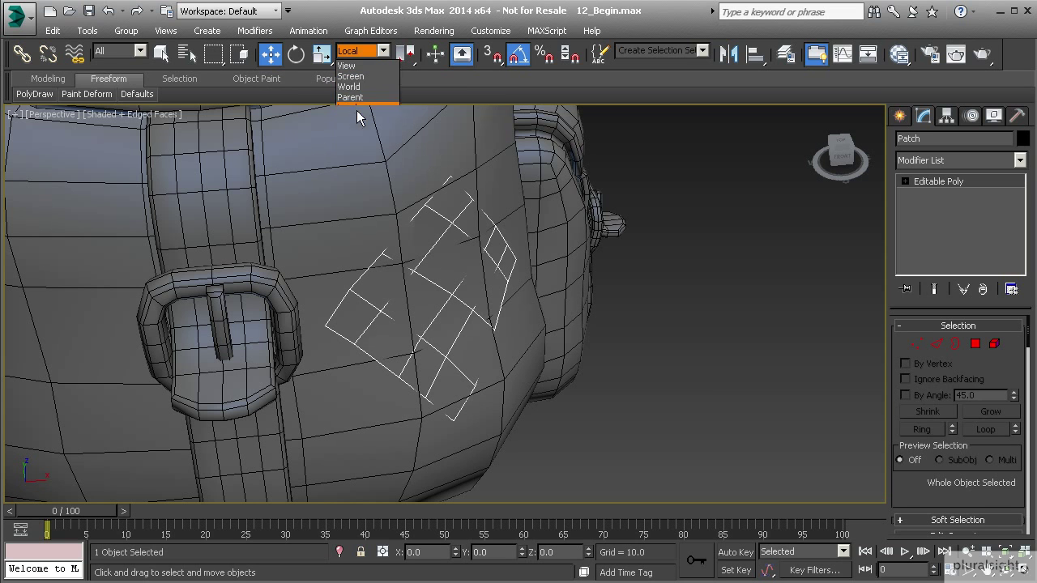
click(947, 116)
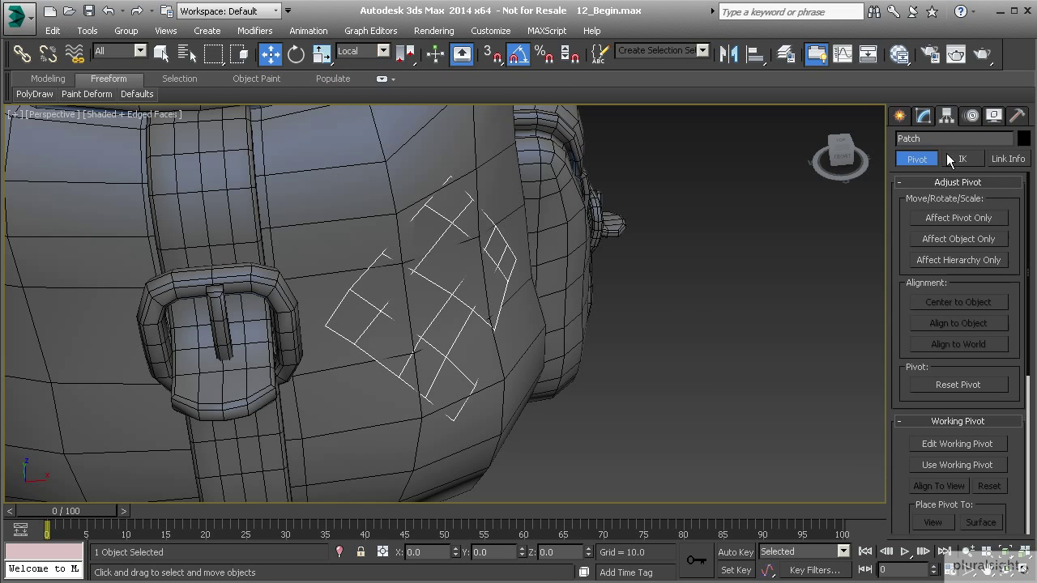
click(959, 218)
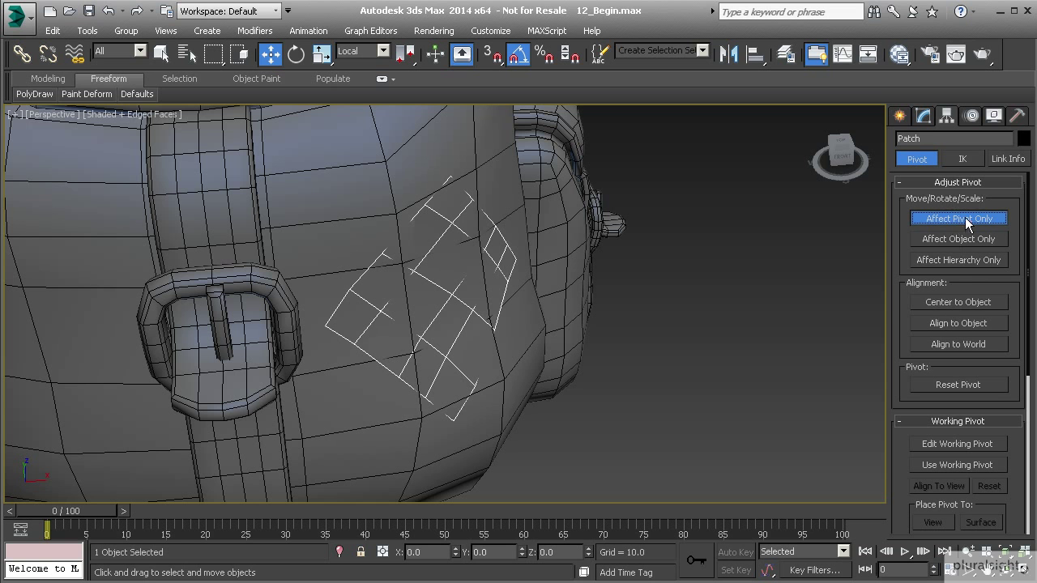
click(953, 219)
- Move the patch outward along its Y axis until it sits clear of the bag's surface
alt+middle_drag(626, 260, 400, 281)
drag(407, 264, 411, 267)
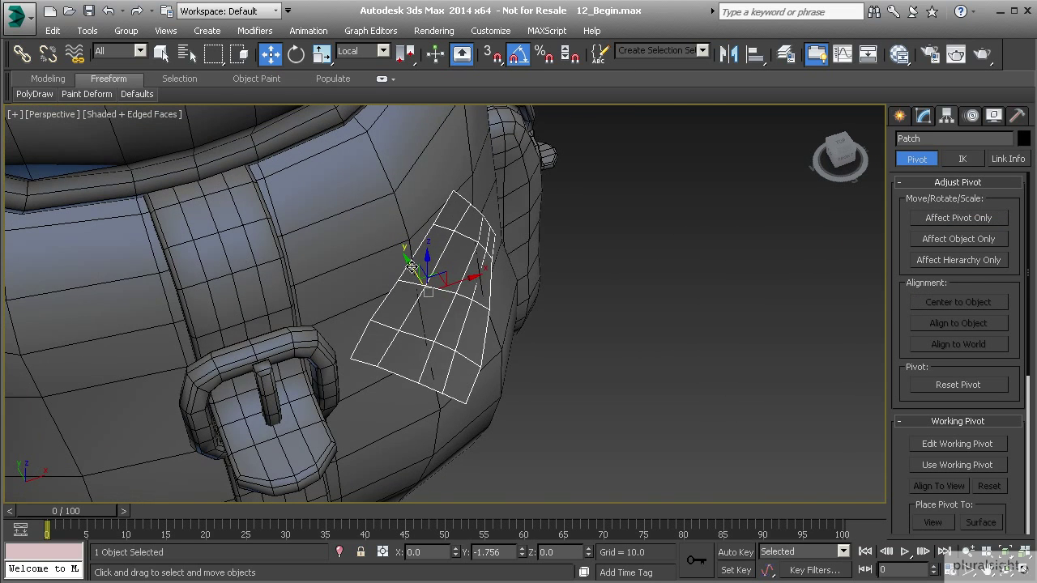
alt+middle_drag(551, 304, 425, 280)
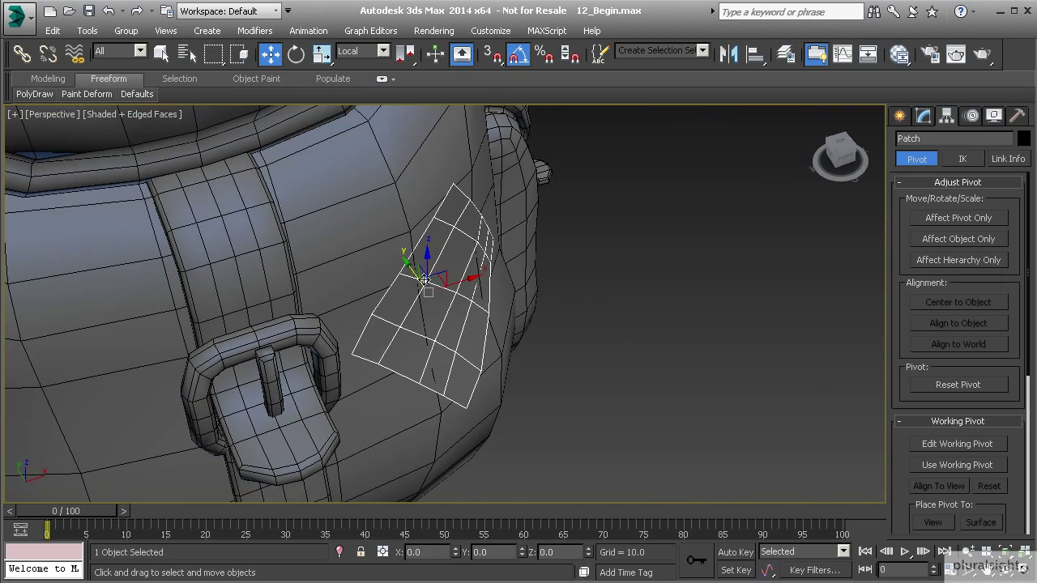
drag(413, 274, 415, 274)
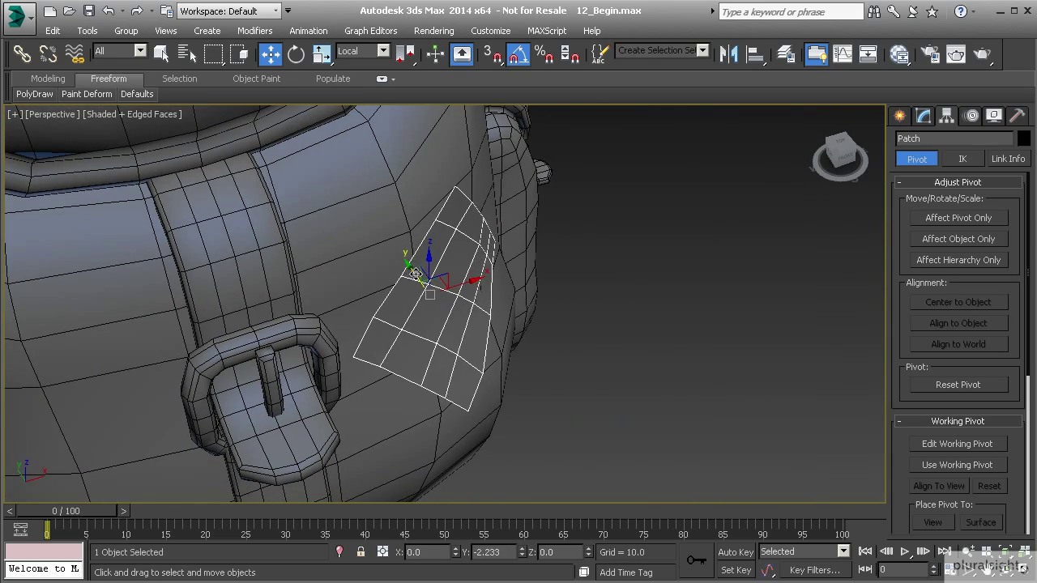
alt+middle_drag(414, 274, 468, 275)
- Select the patch's open border and extrude its edges back along the Y axis toward the bag
click(924, 116)
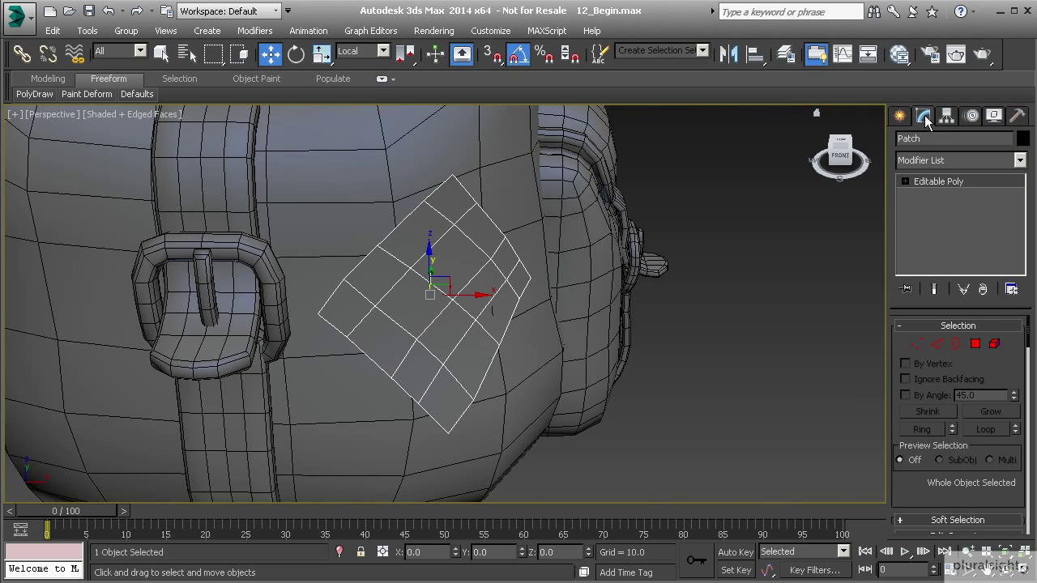
click(956, 344)
click(500, 296)
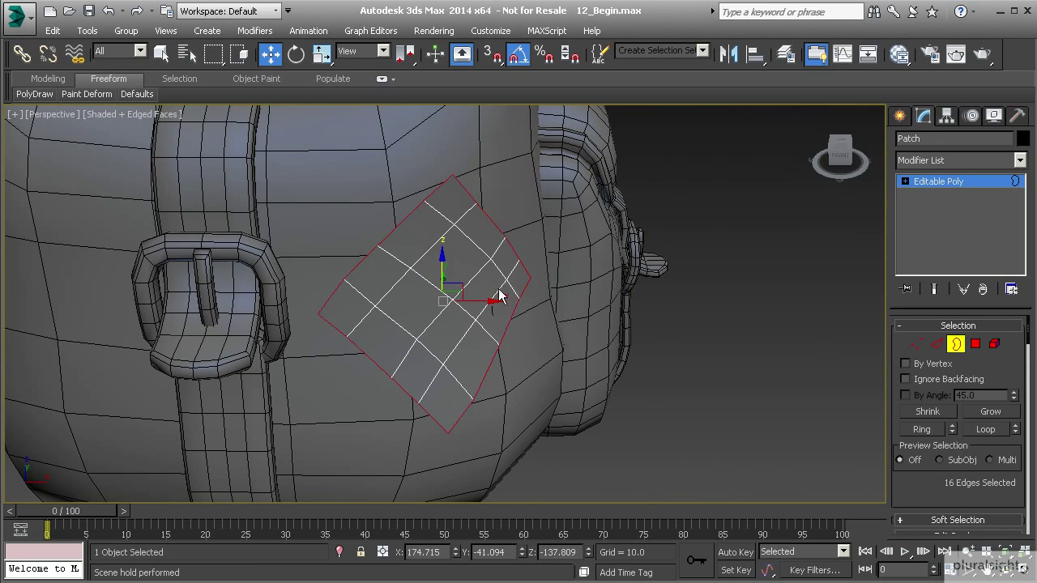
alt+middle_drag(500, 297, 517, 357)
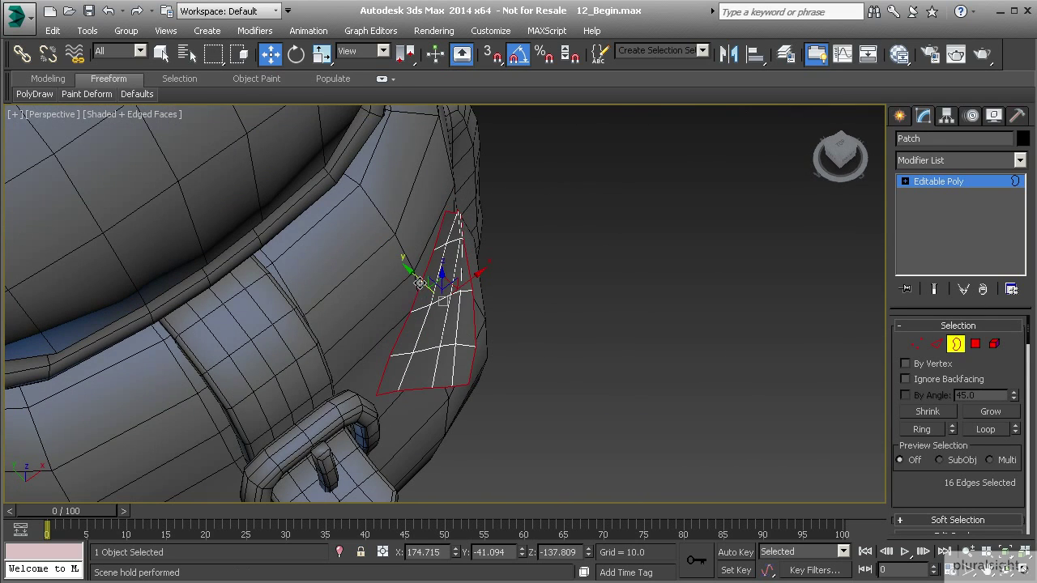
shift+drag(418, 295, 413, 280)
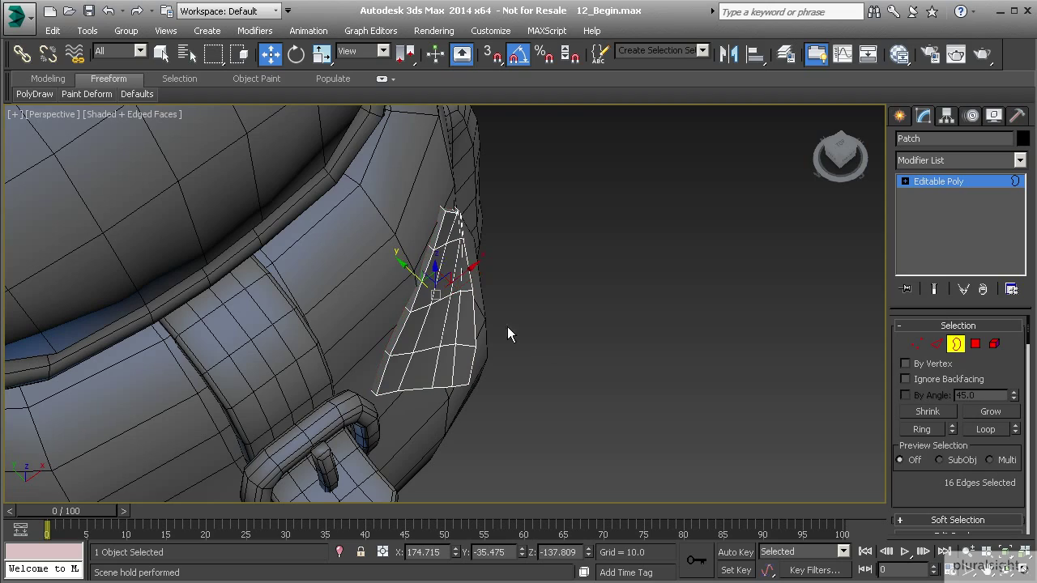
- Move the extruded border edges slightly further along the Y axis so they sink into the bag's surface
alt+middle_drag(510, 331, 481, 311)
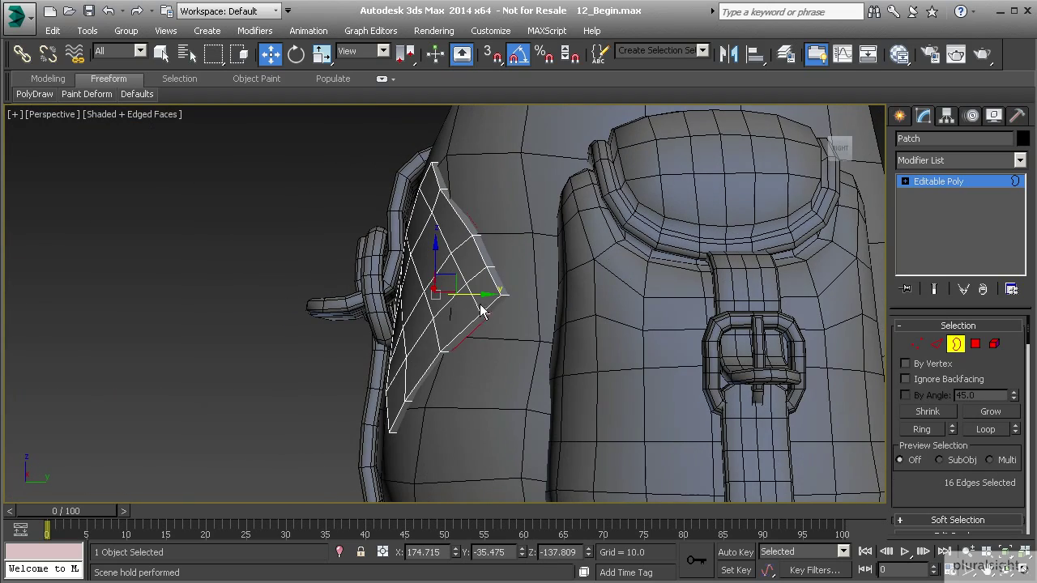
drag(479, 297, 476, 336)
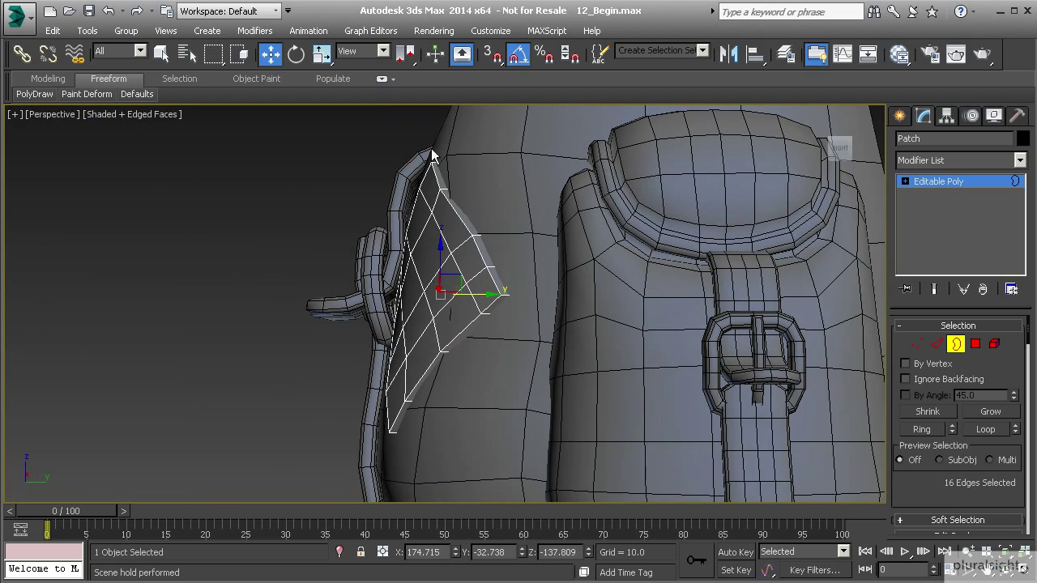
alt+middle_drag(466, 334, 561, 344)
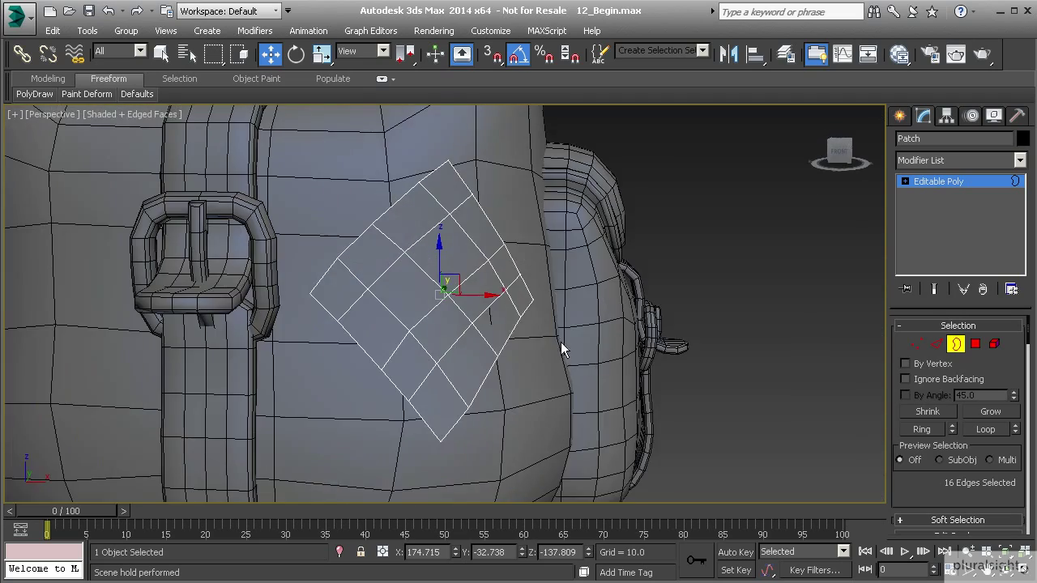
mouse_move(490, 310)
alt+middle_down()
mouse_move(475, 359)
mouse_move(424, 359)
mouse_move(375, 329)
mouse_move(421, 306)
mouse_move(493, 305)
mouse_move(477, 304)
alt+middle_up()
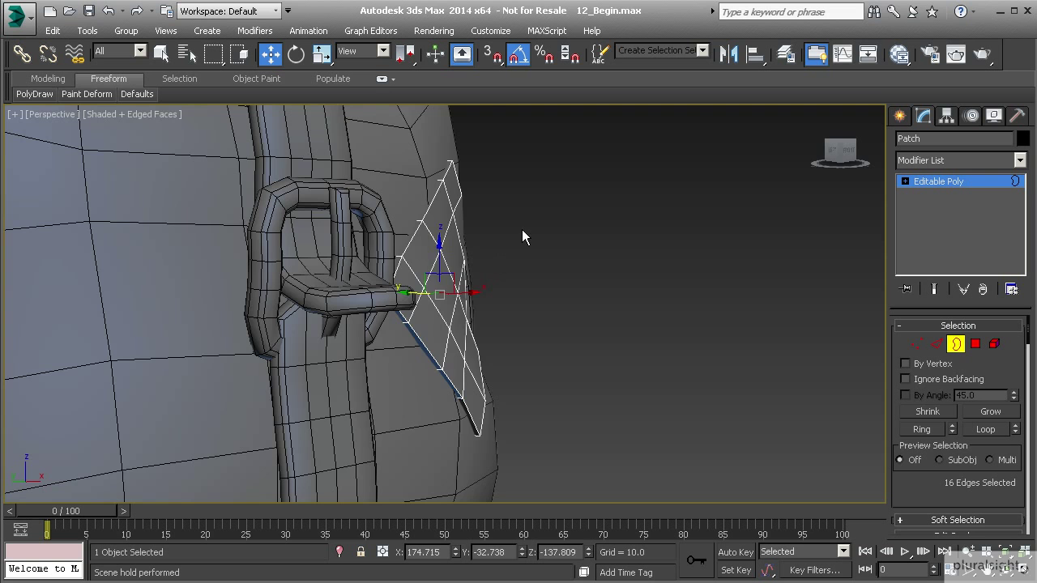
alt+middle_drag(523, 236, 452, 327)
scroll(429, 340, down, 5)
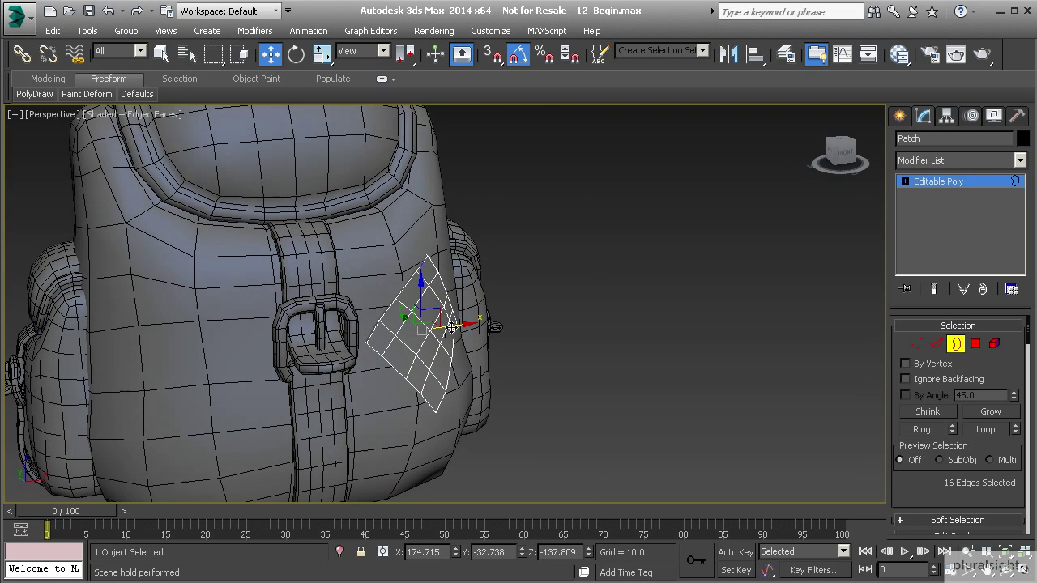
scroll(553, 340, up, 3)
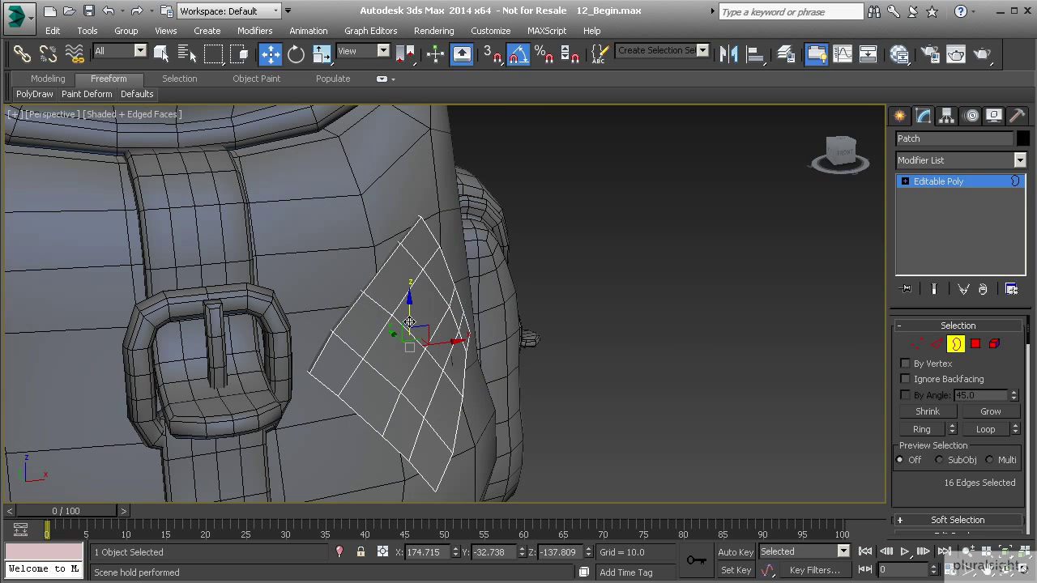
- Select the patch's front polygons and convert the selection to the edges outlining its front face
key(r)
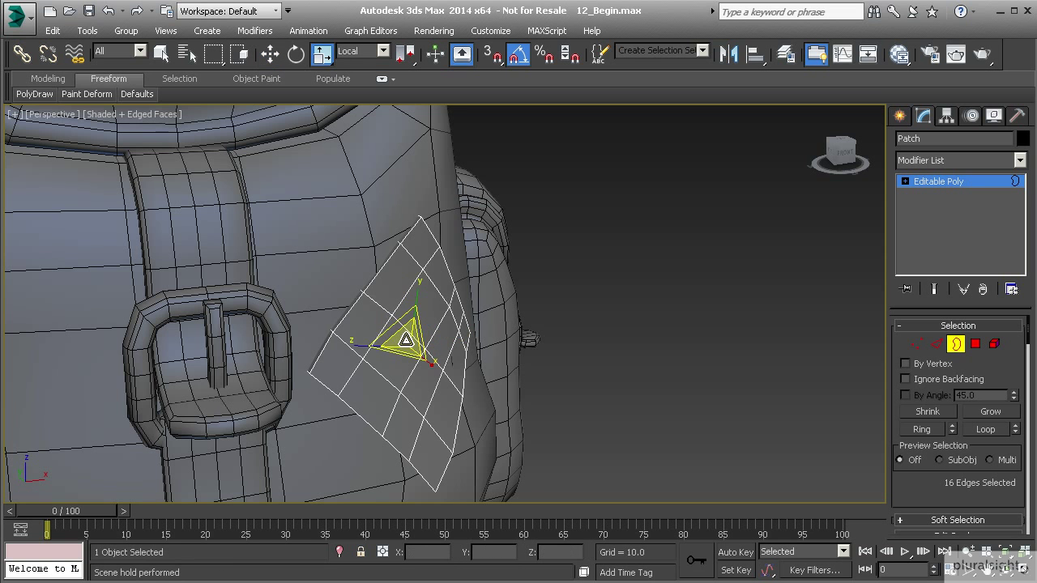
alt+middle_drag(404, 338, 338, 284)
alt+middle_drag(370, 326, 631, 374)
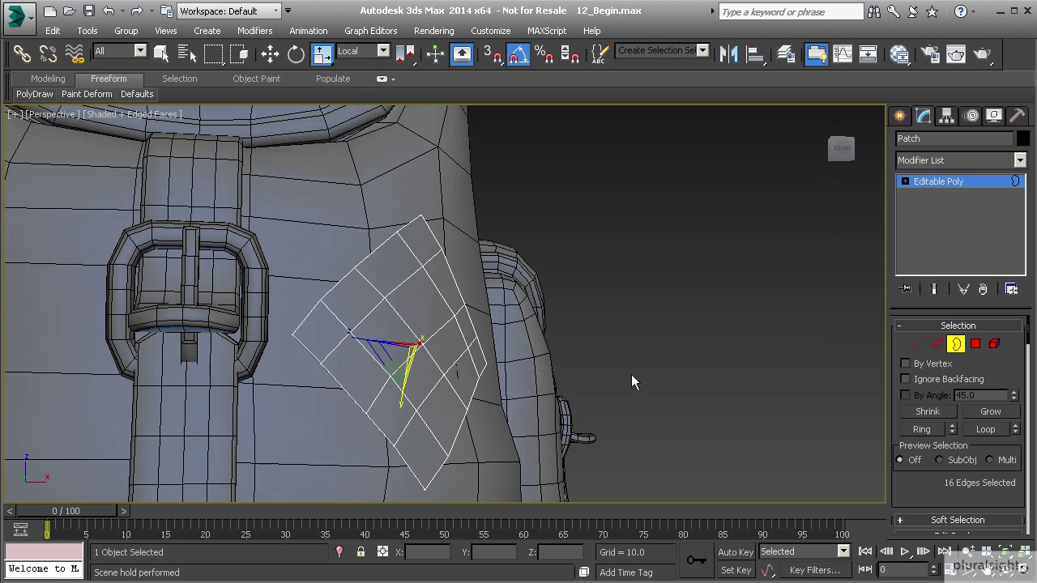
click(976, 345)
alt+middle_drag(451, 329, 344, 351)
scroll(944, 486, down, 3)
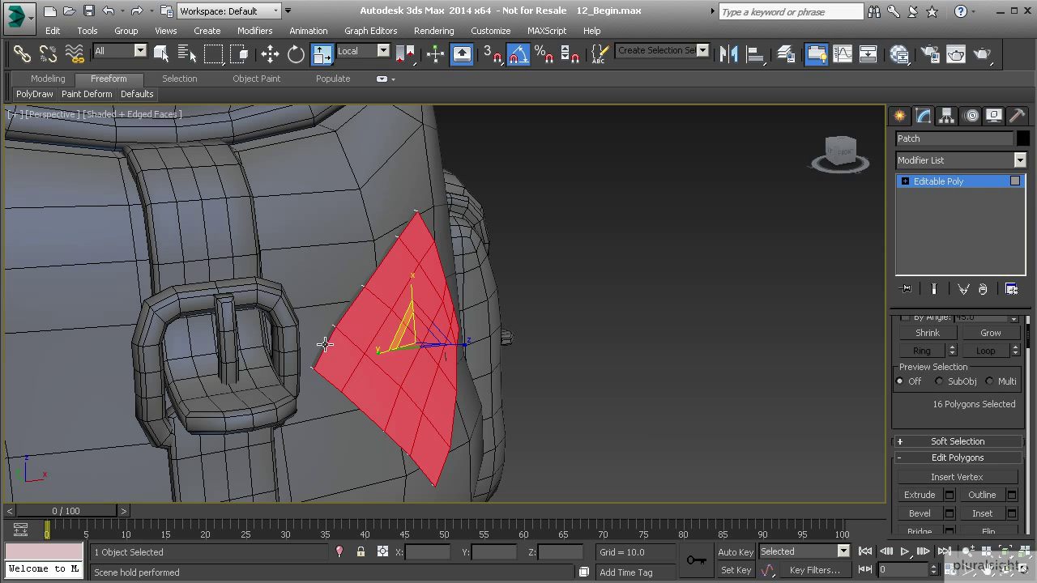
scroll(920, 393, up, 3)
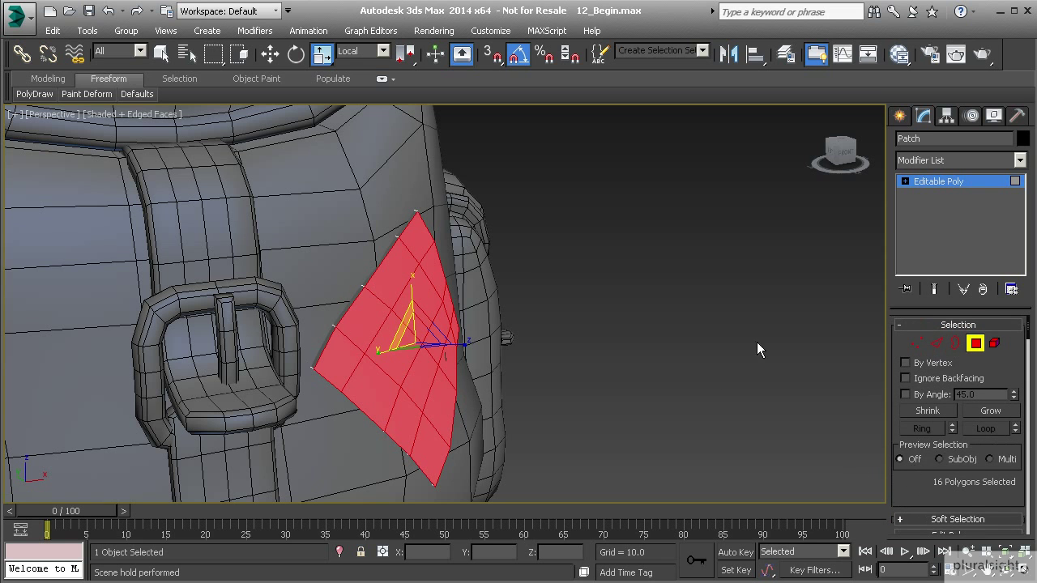
click(937, 344)
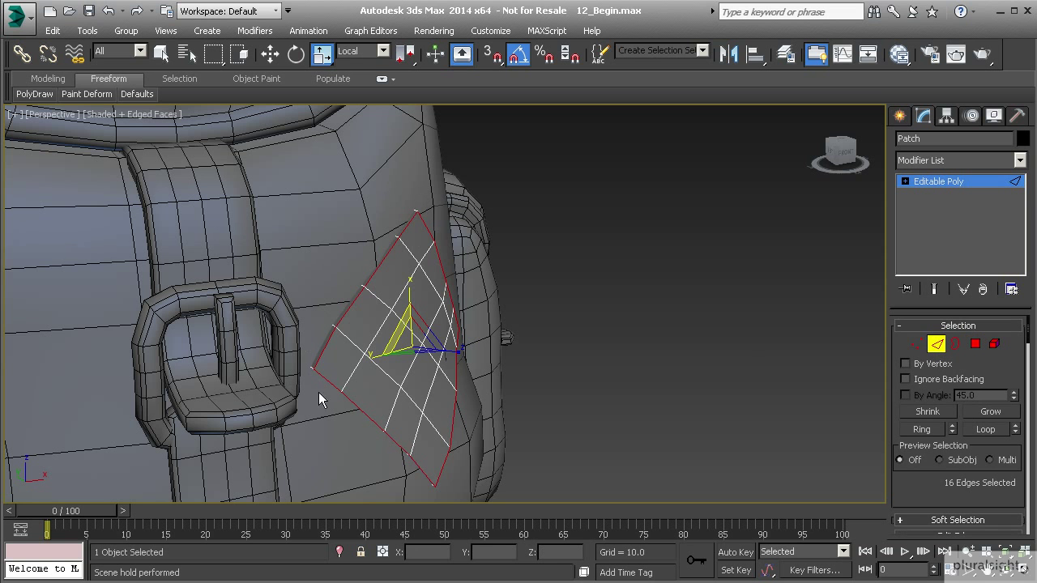
- Chamfer the patch's front outline edges with an amount of 2.068 and one segment
alt+middle_drag(458, 348, 585, 394)
scroll(956, 437, down, 4)
click(949, 506)
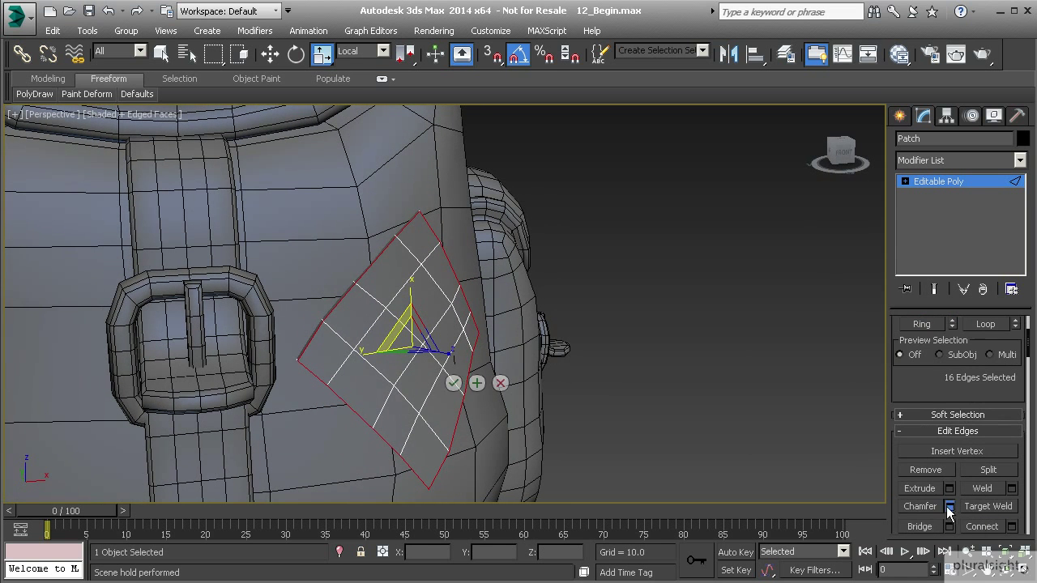
scroll(397, 326, up, 6)
scroll(421, 331, down, 3)
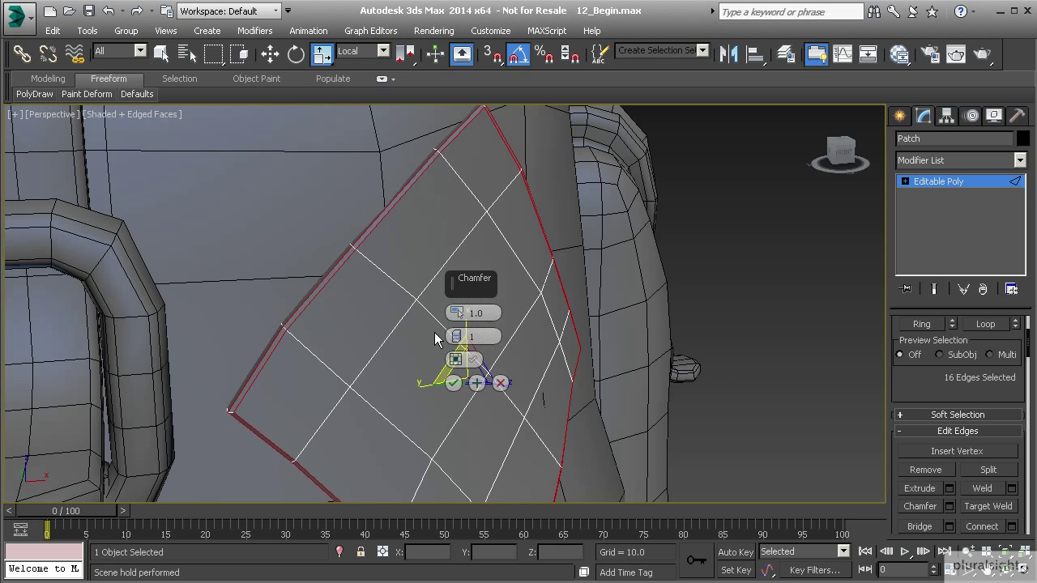
drag(458, 317, 458, 297)
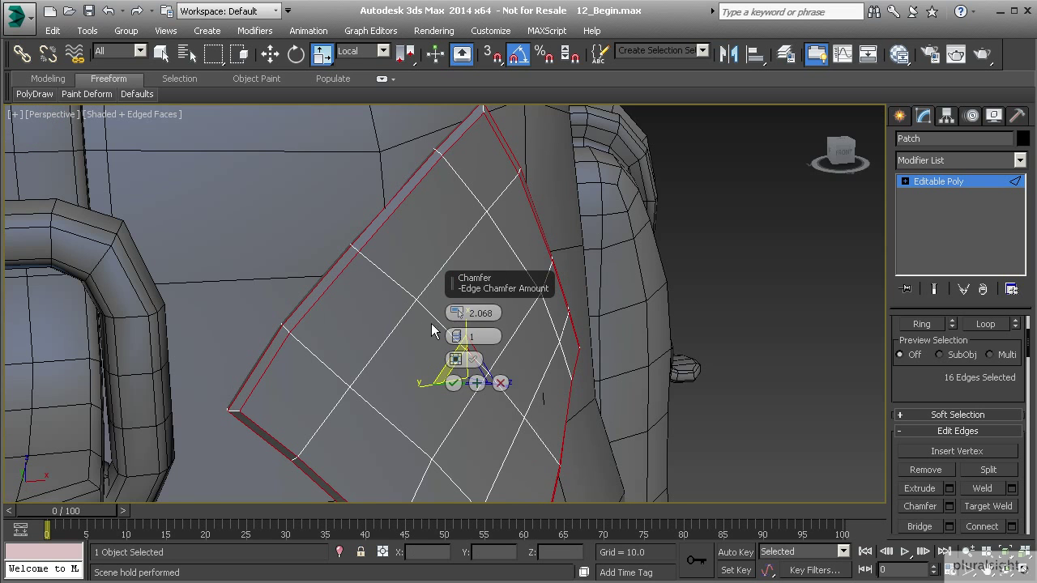
click(456, 384)
click(798, 231)
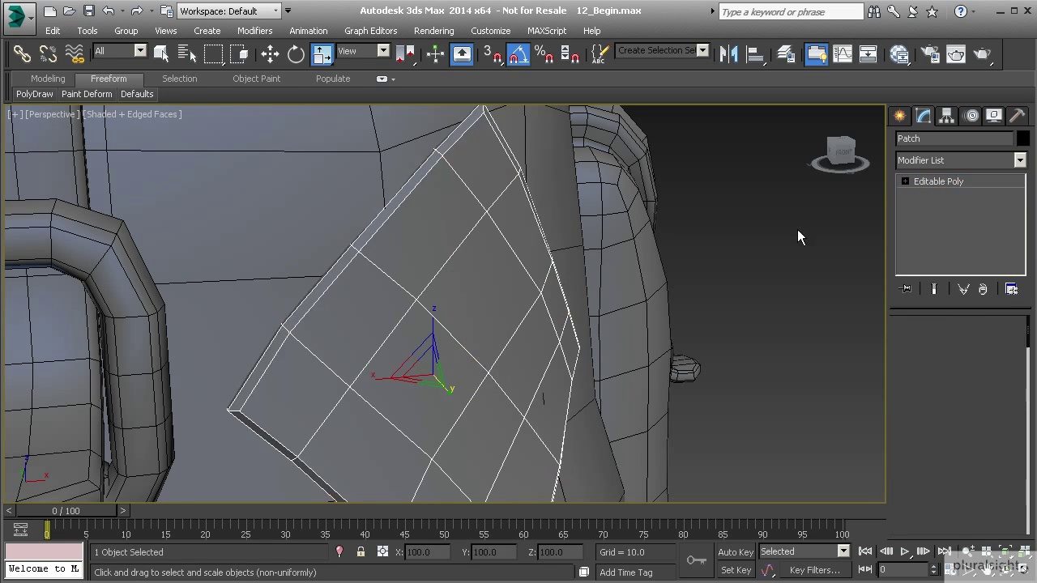
- Select the whole patch as an element and Auto Smooth its polygons with a threshold of 45
scroll(648, 308, down, 5)
middle_drag(614, 335, 457, 355)
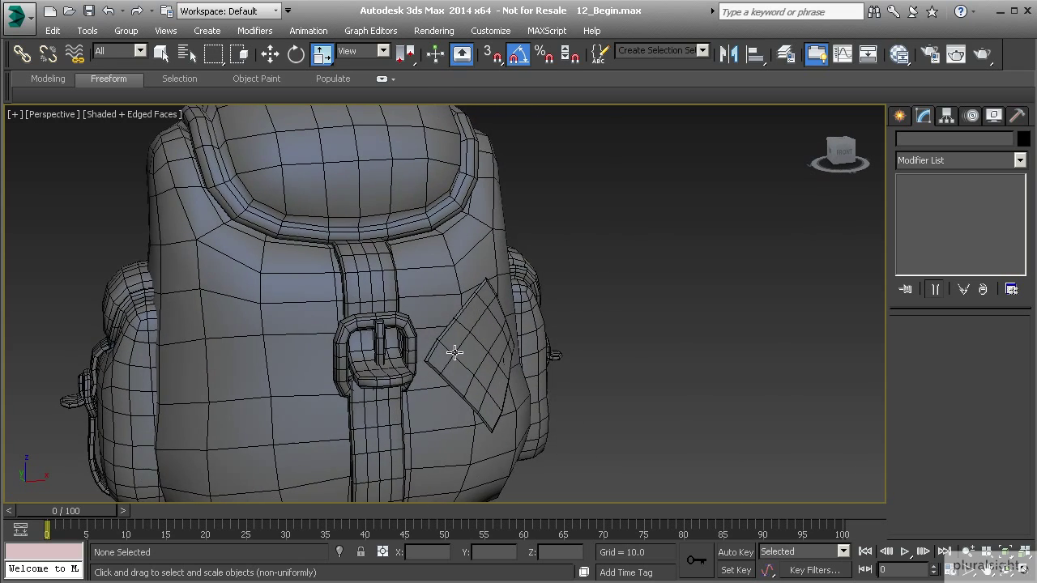
scroll(454, 352, up, 3)
scroll(497, 358, up, 3)
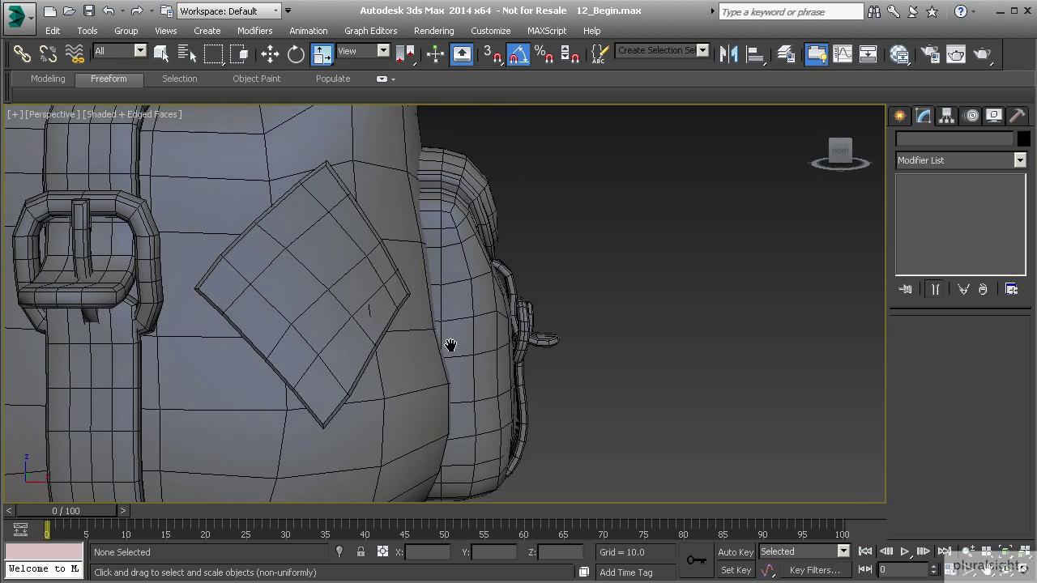
scroll(364, 252, down, 2)
alt+middle_drag(365, 270, 388, 279)
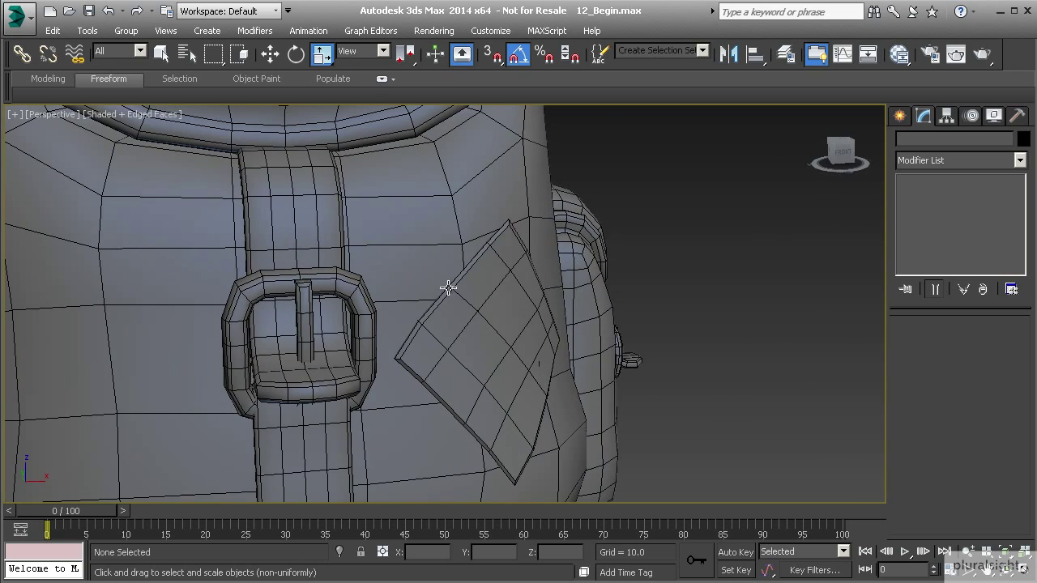
click(493, 323)
click(995, 343)
click(548, 354)
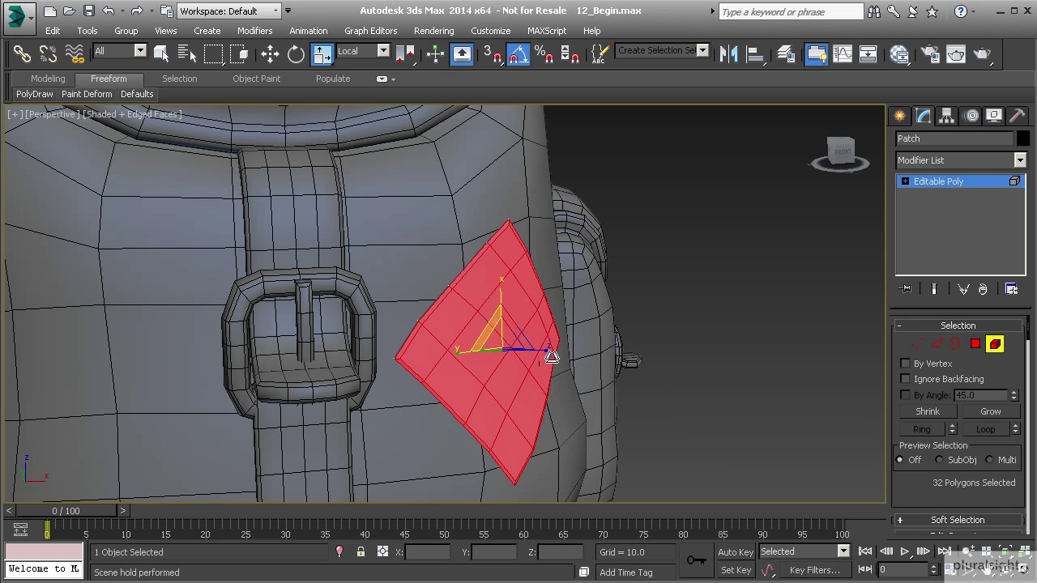
scroll(967, 463, down, 5)
scroll(967, 464, down, 10)
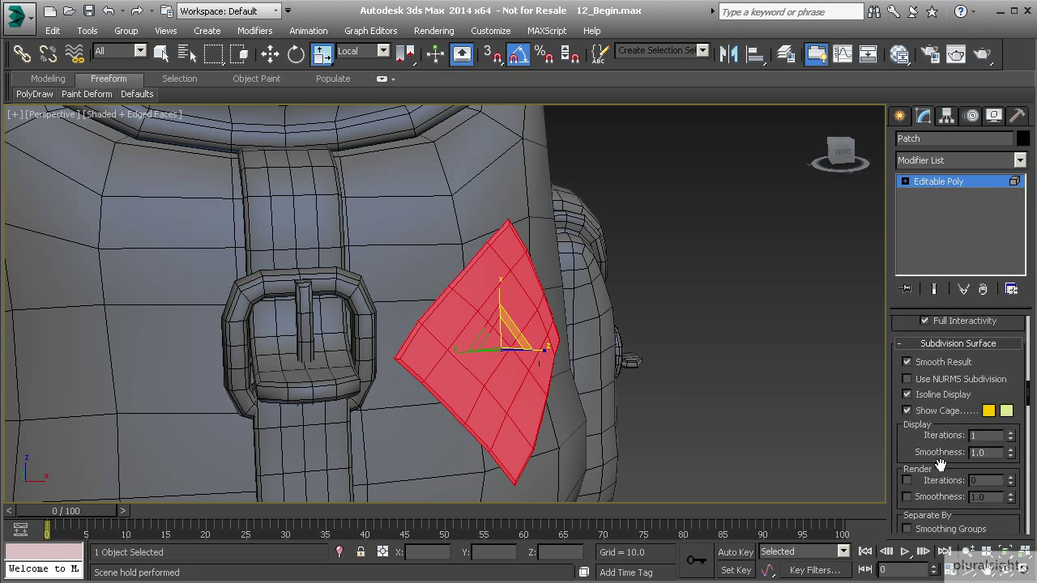
scroll(927, 464, down, 5)
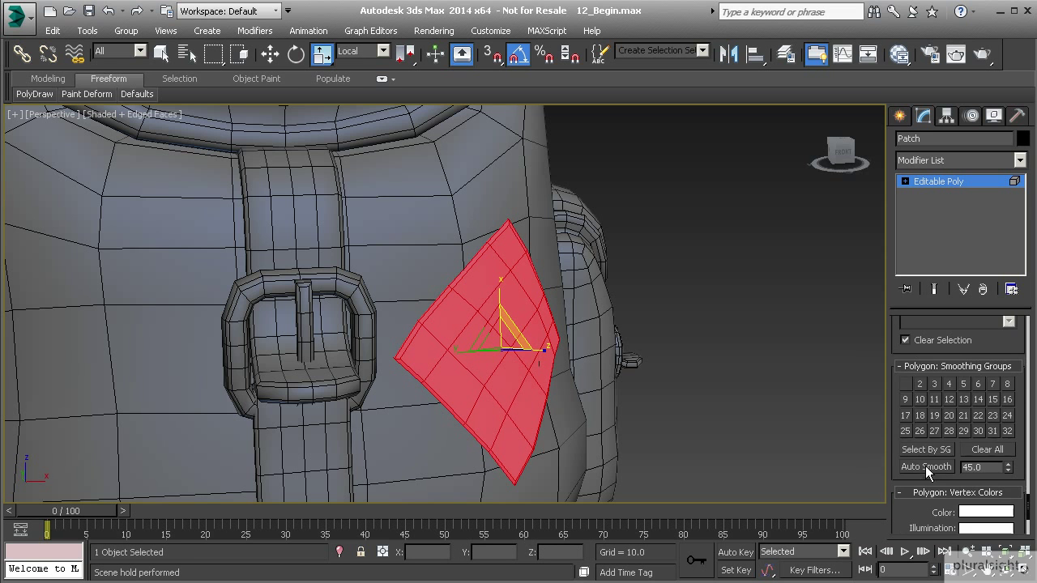
click(927, 183)
scroll(501, 316, up, 2)
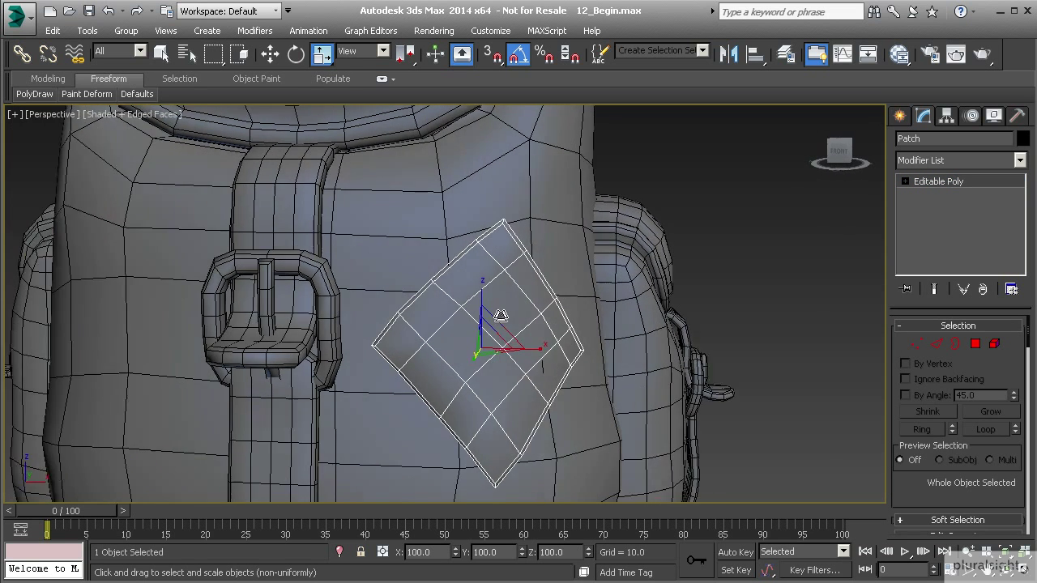
scroll(501, 315, up, 1)
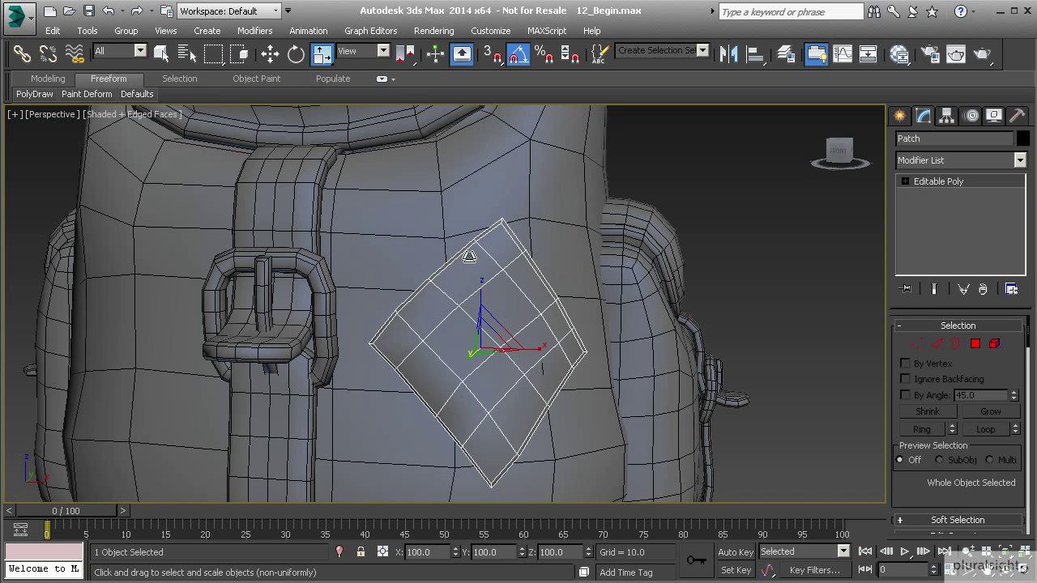
- Select the bag's main body and draw a curved strip across its front with the PolyDraw Strips tool
click(448, 235)
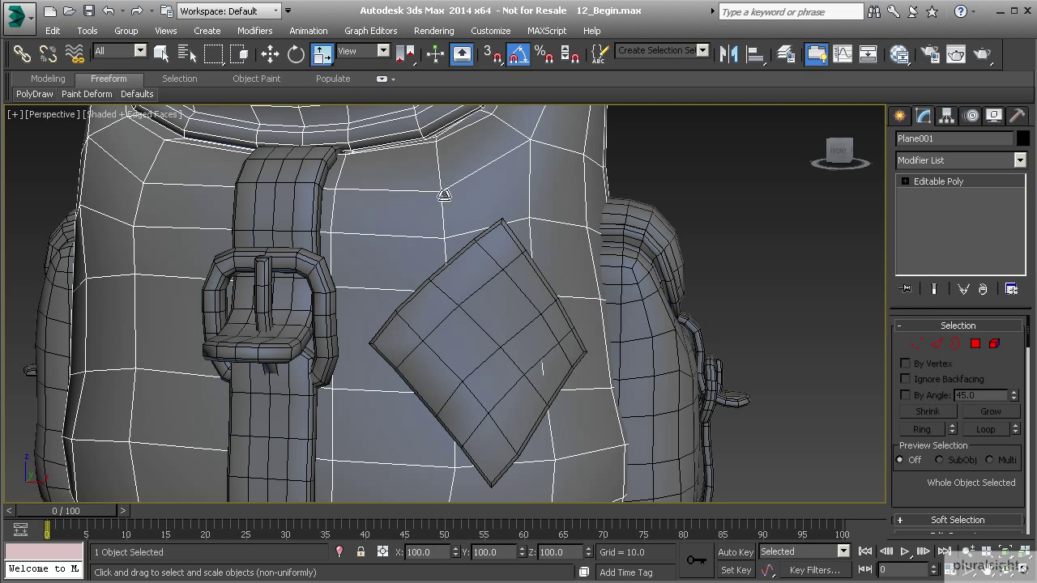
mouse_move(45, 98)
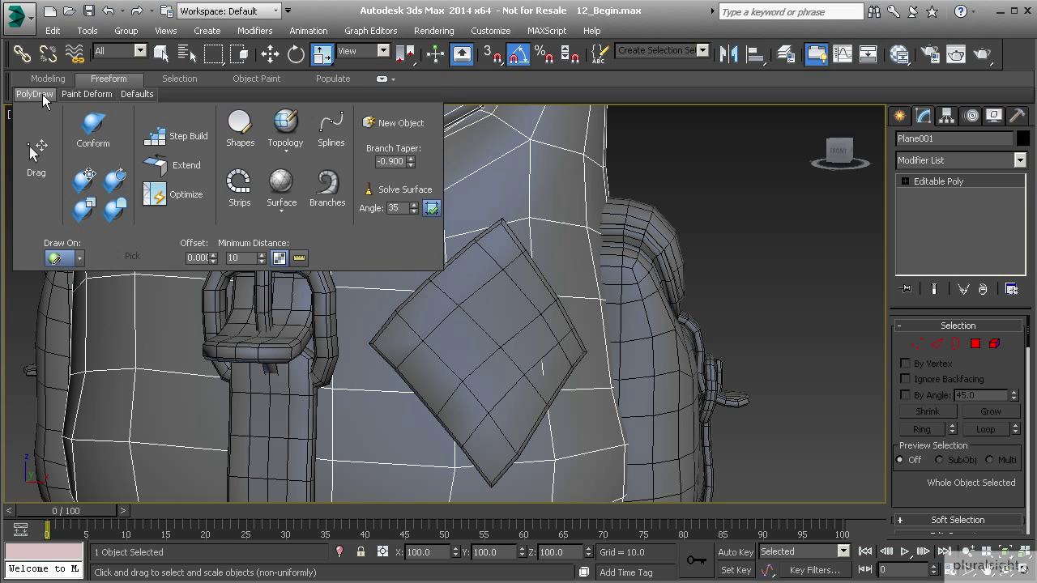
click(237, 185)
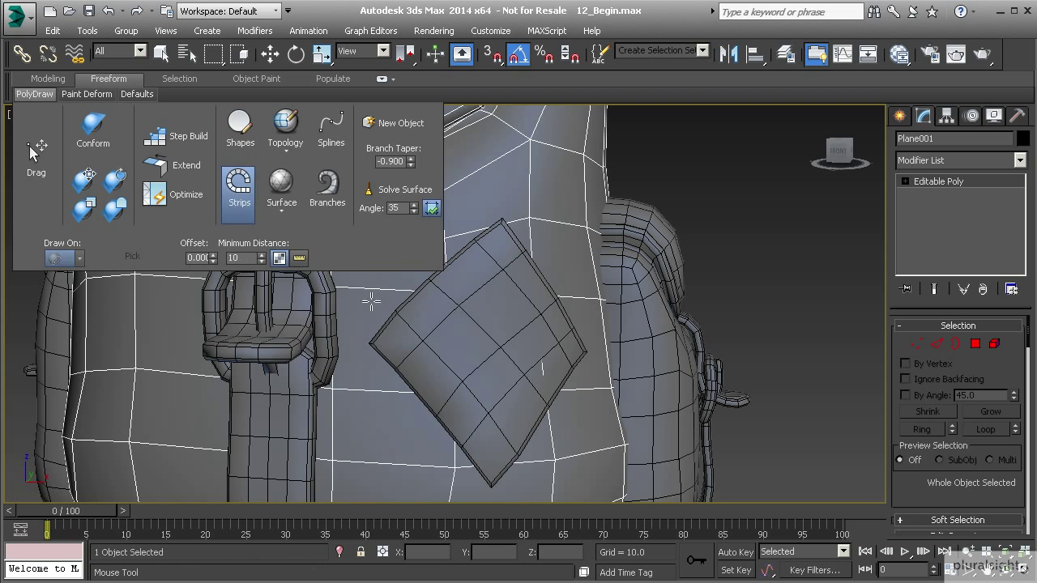
alt+middle_drag(406, 314, 424, 254)
mouse_move(425, 258)
mouse_down()
mouse_move(389, 308)
mouse_move(356, 309)
mouse_move(330, 284)
mouse_move(353, 227)
mouse_up()
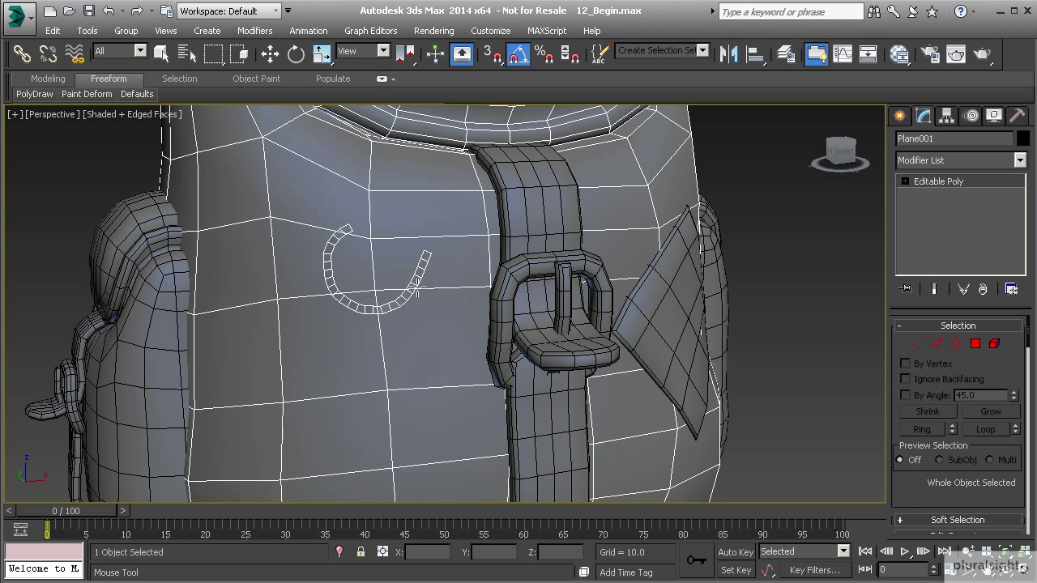
drag(417, 289, 417, 287)
- Set the PolyDraw minimum distance to 40, draw a trial strip across the bag's front, and undo it
mouse_move(43, 98)
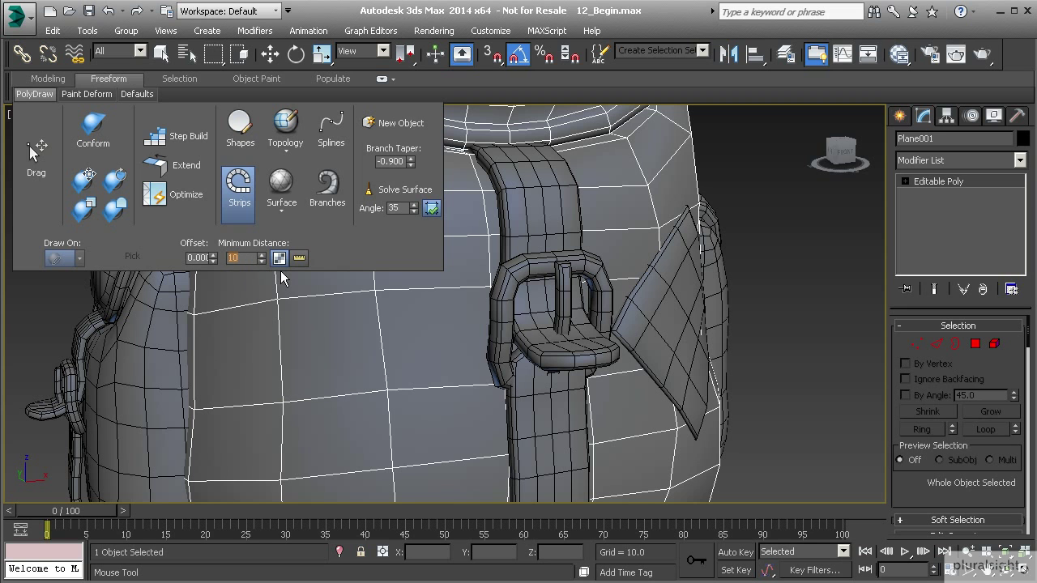
text(40)
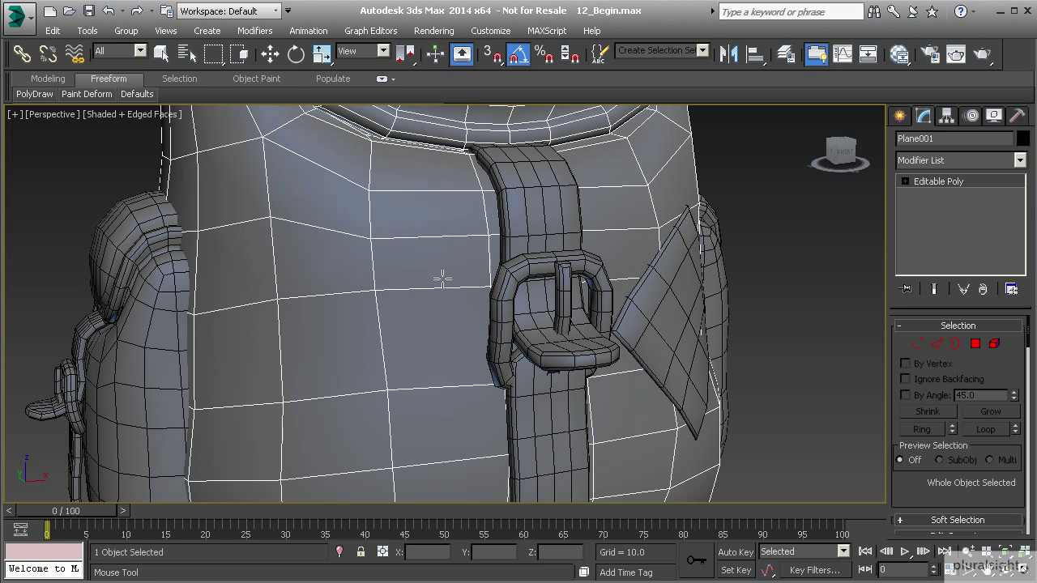
mouse_move(430, 299)
mouse_down()
mouse_move(384, 347)
mouse_move(319, 366)
mouse_up()
key(ctrl+z)
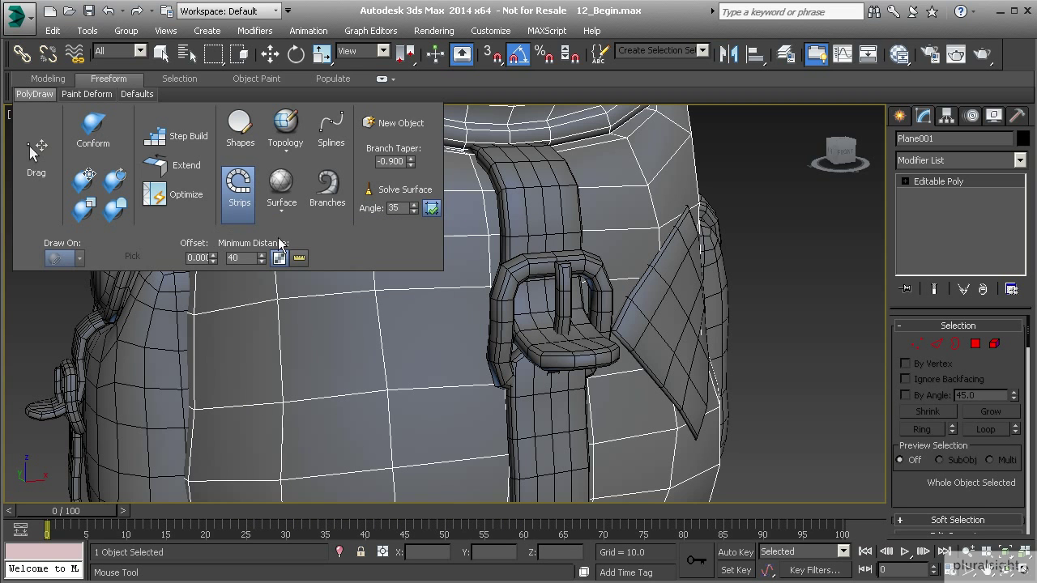
alt+middle_drag(655, 303, 594, 304)
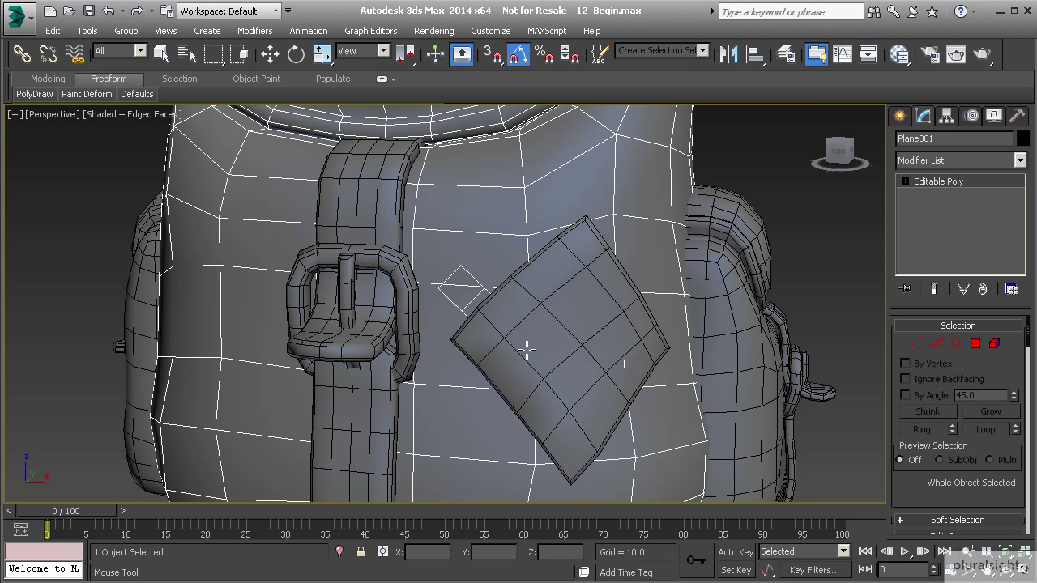
- Draw short PolyDraw strips across the patch's top corner and its lower-right edge, checking their extent in wireframe
key(F3)
scroll(519, 288, up, 5)
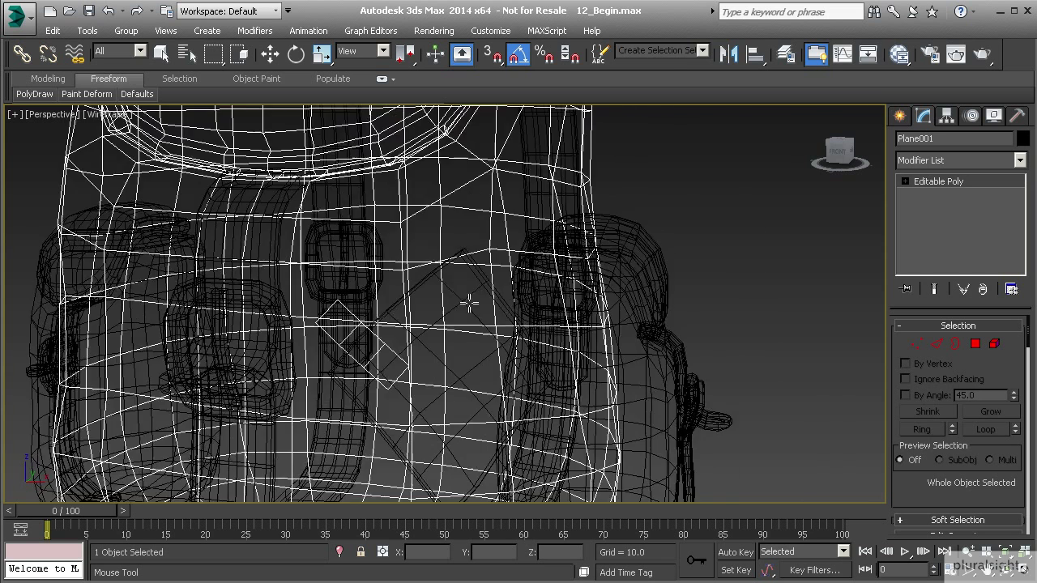
key(F3)
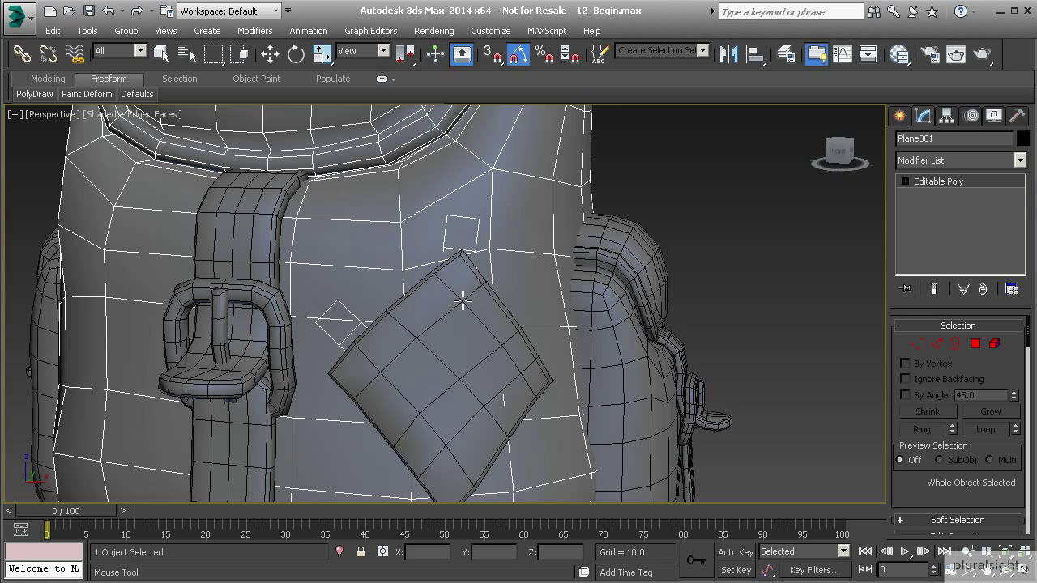
key(F3)
key(F3)
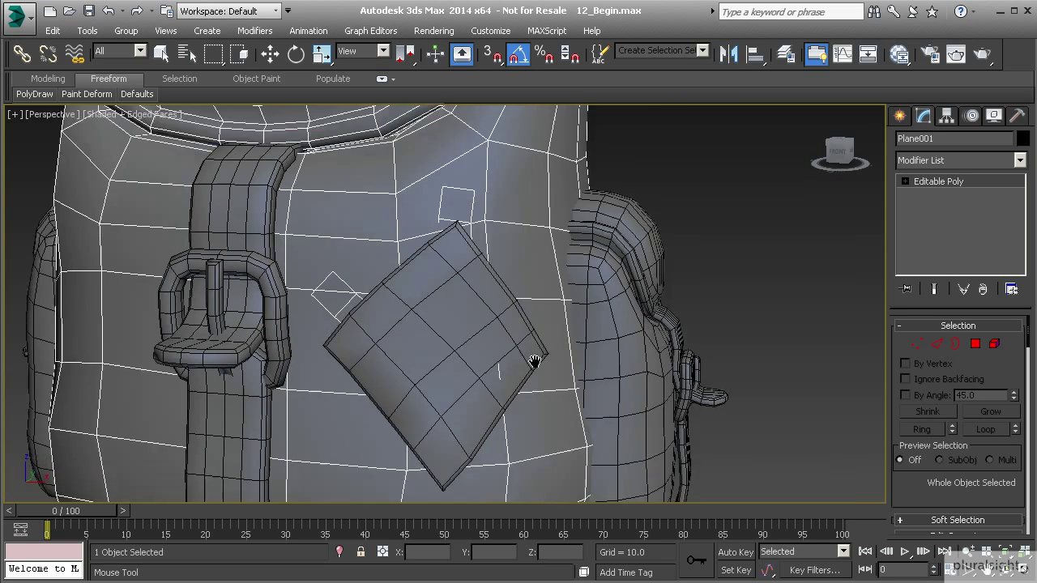
mouse_move(530, 424)
middle_down()
mouse_move(516, 288)
mouse_move(462, 292)
mouse_move(405, 379)
middle_up()
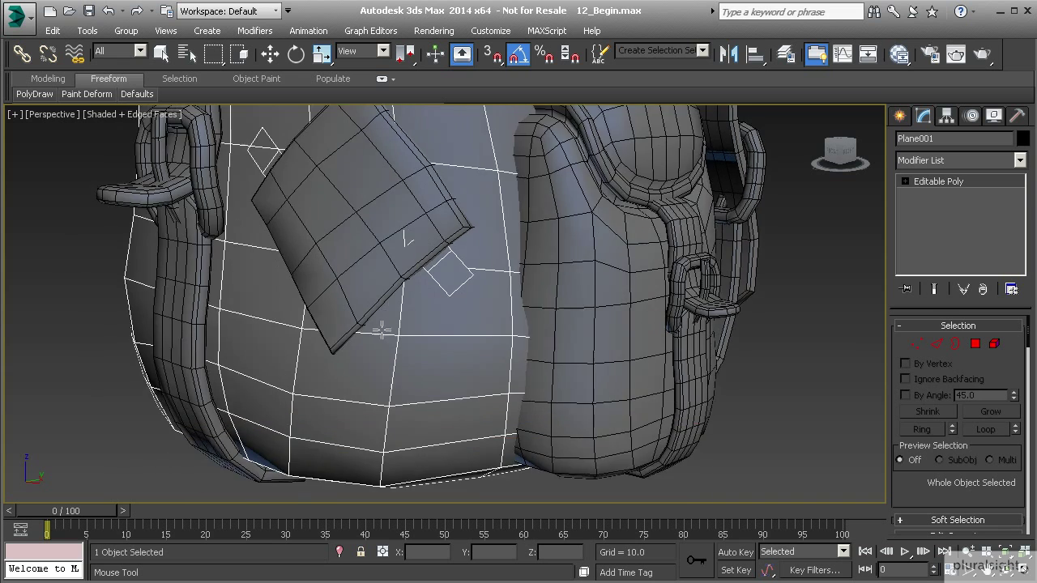
- Draw short PolyDraw strips across the patch's bottom corner and lower-left edge, and check all the strips in wireframe
alt+middle_drag(380, 330, 503, 391)
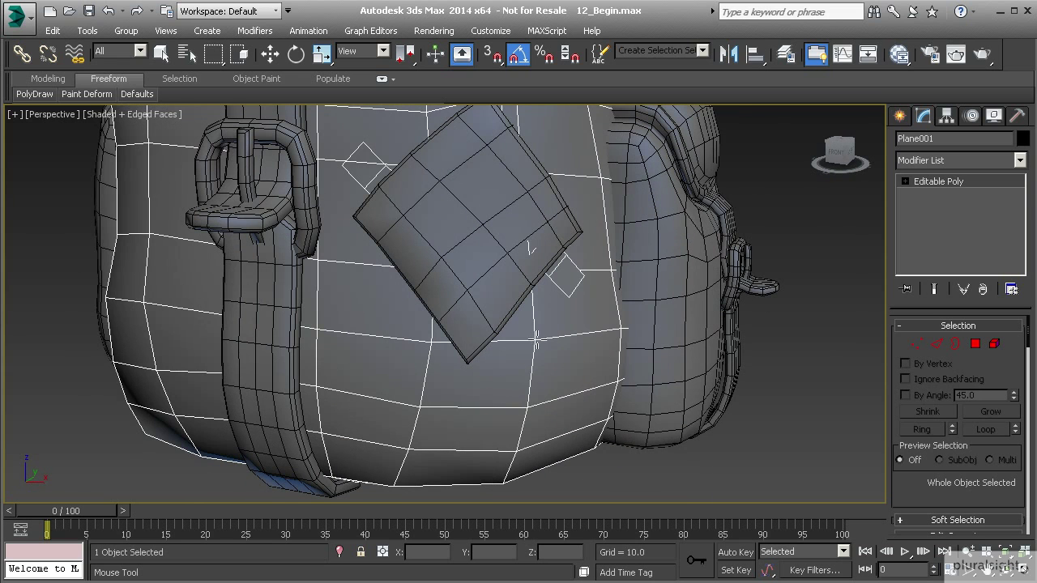
alt+middle_drag(400, 342, 408, 318)
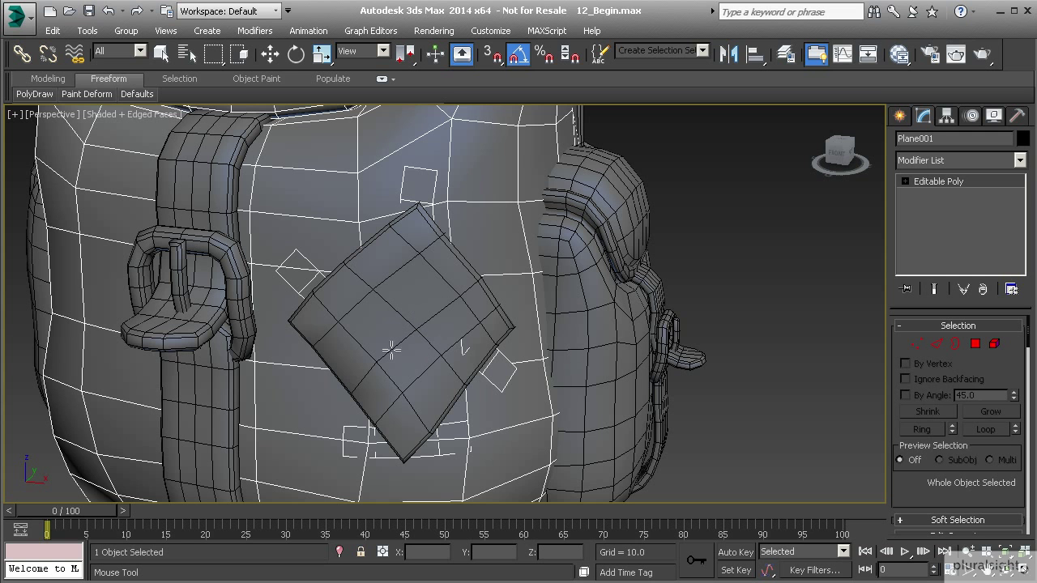
alt+middle_drag(438, 457, 474, 430)
click(434, 408)
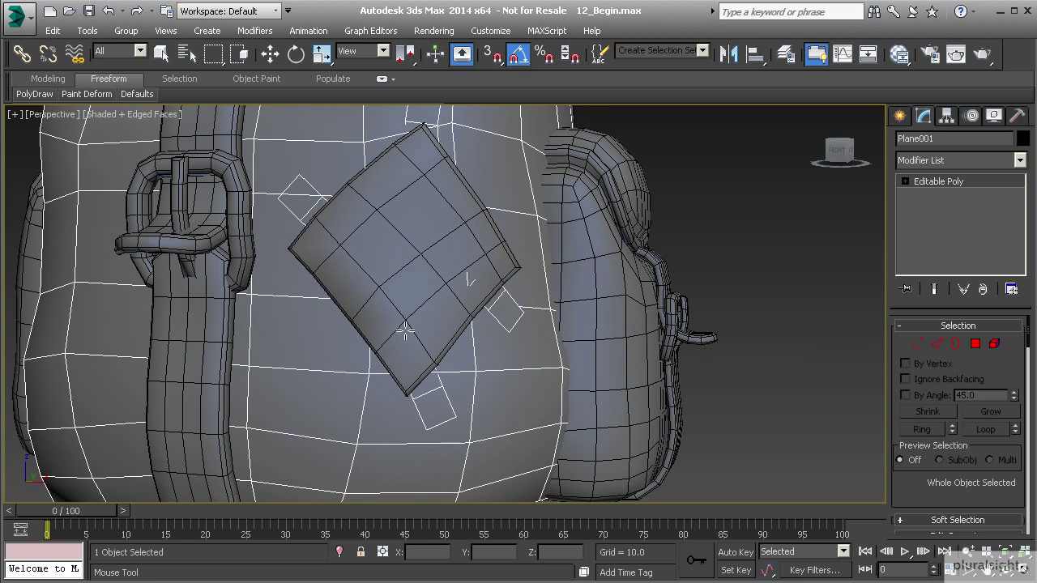
click(325, 345)
key(F3)
alt+middle_drag(380, 281, 411, 281)
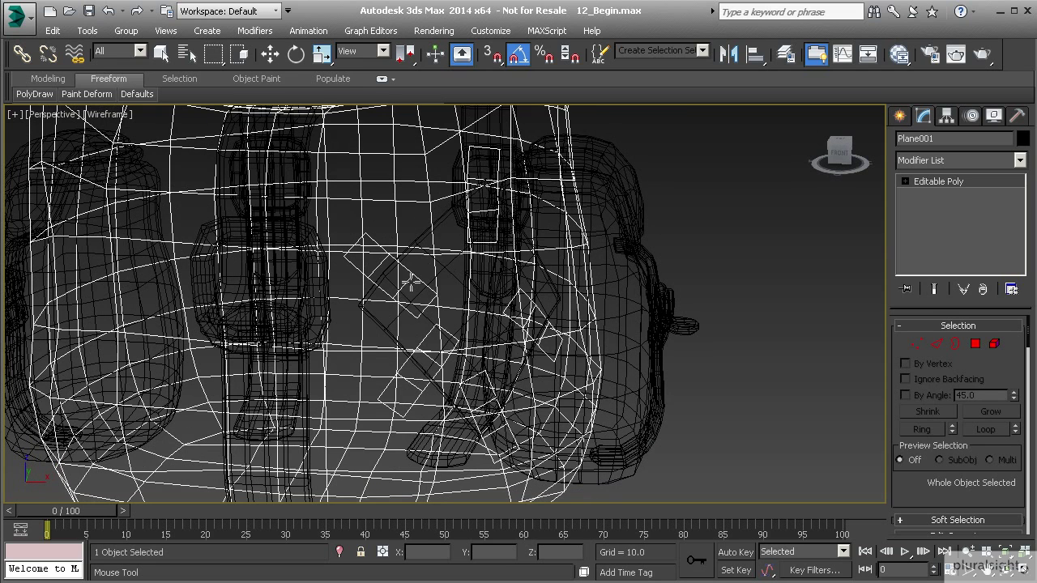
- Switch to element selection and select the strips on the patch's upper-left edge and top corner
click(995, 344)
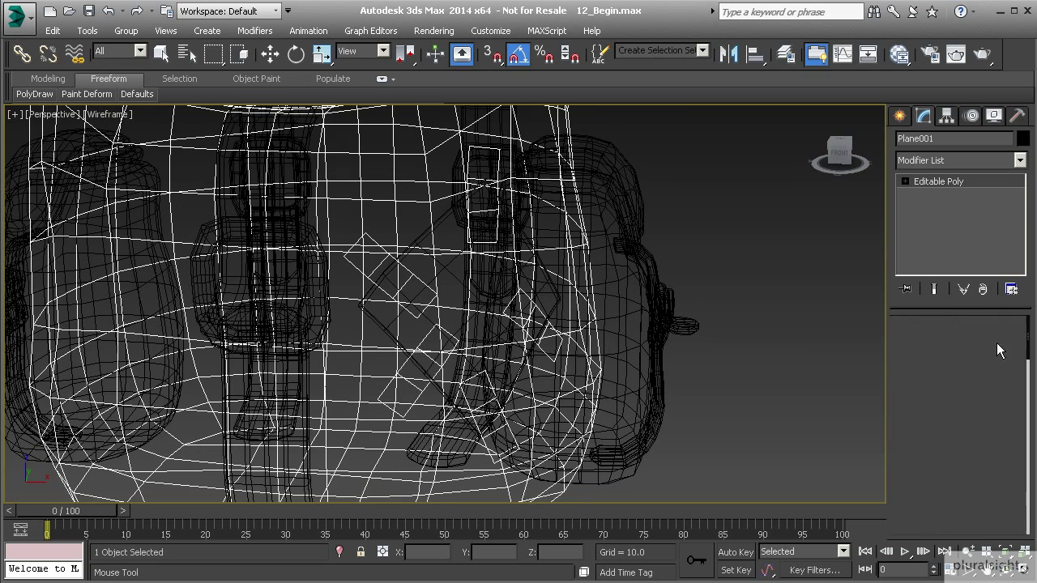
key(w)
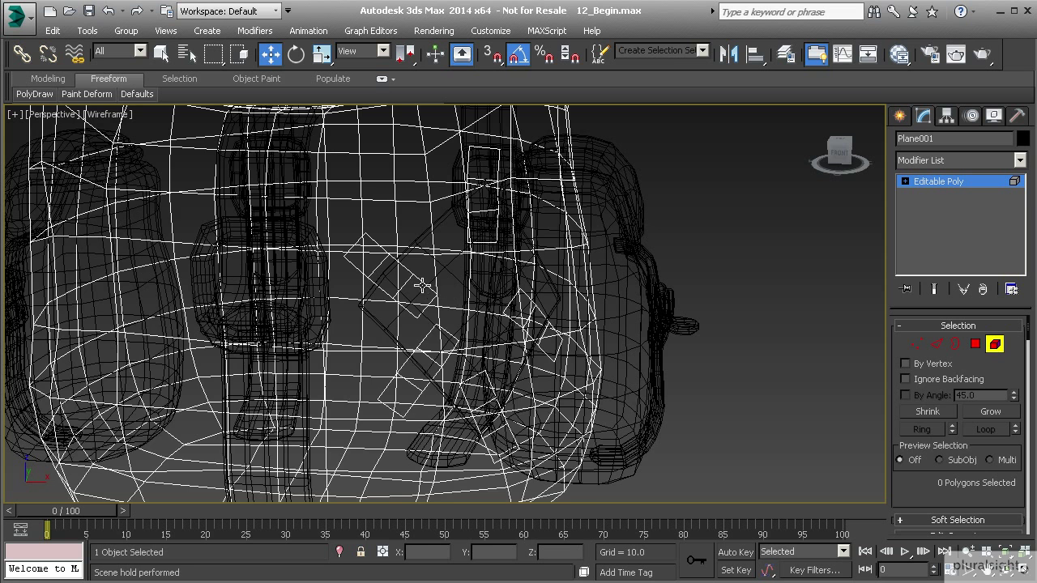
click(422, 282)
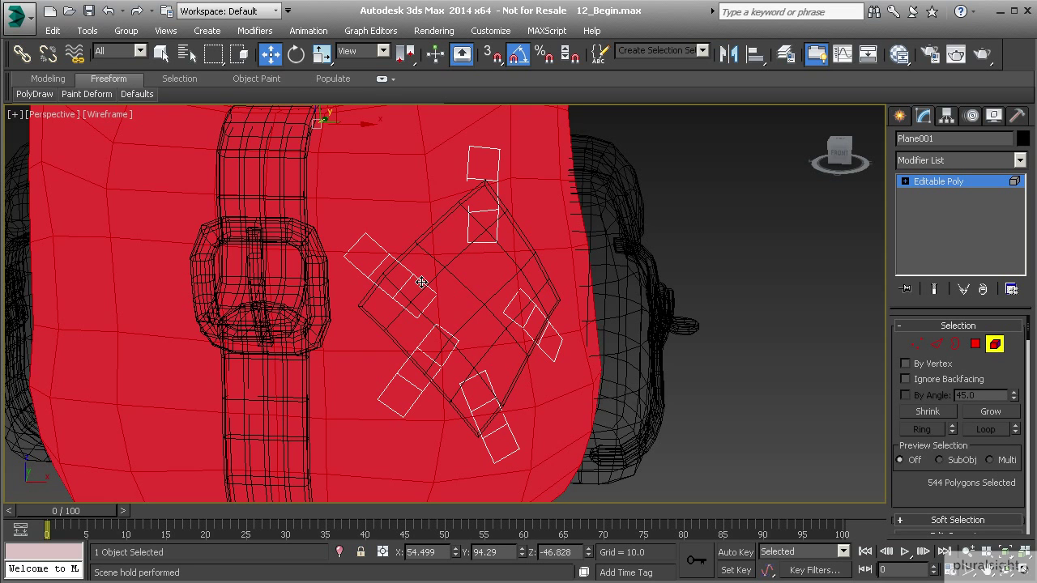
key(F3)
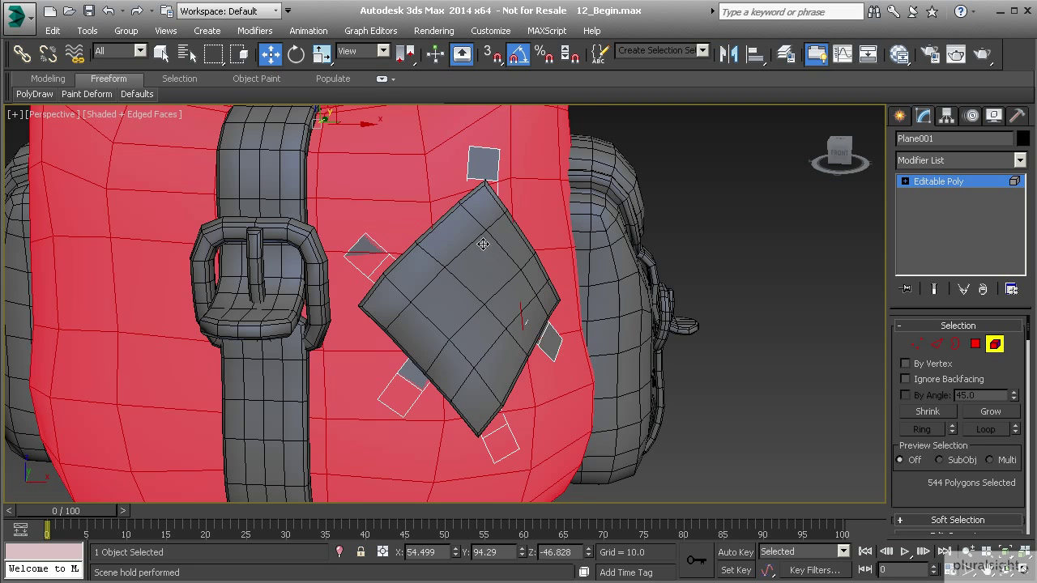
click(363, 246)
ctrl+click(483, 162)
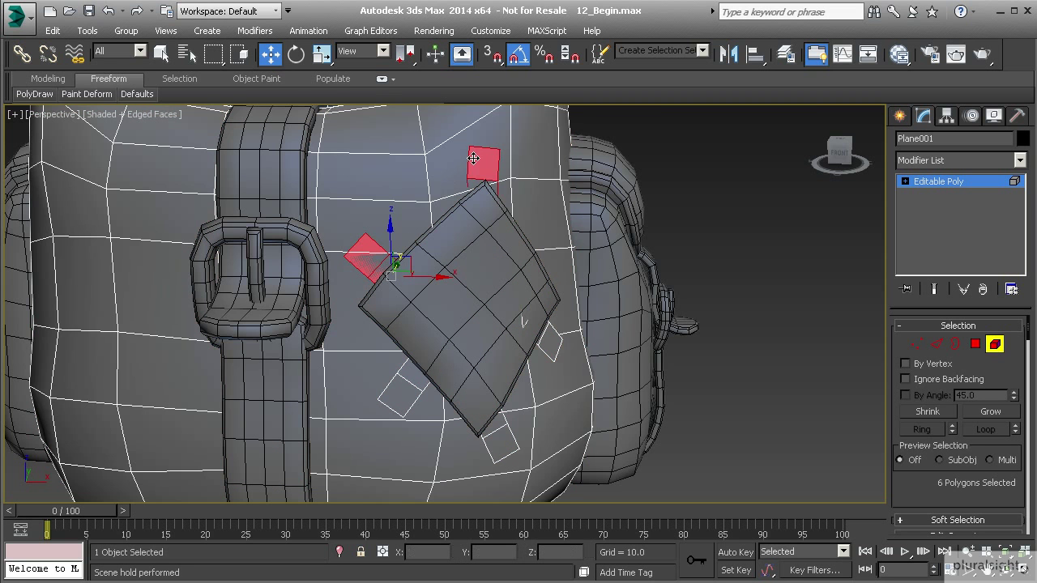
- Add the three lower strips to the element selection and exclude the bag's main body
ctrl+click(548, 340)
ctrl+click(466, 446)
alt+click(518, 450)
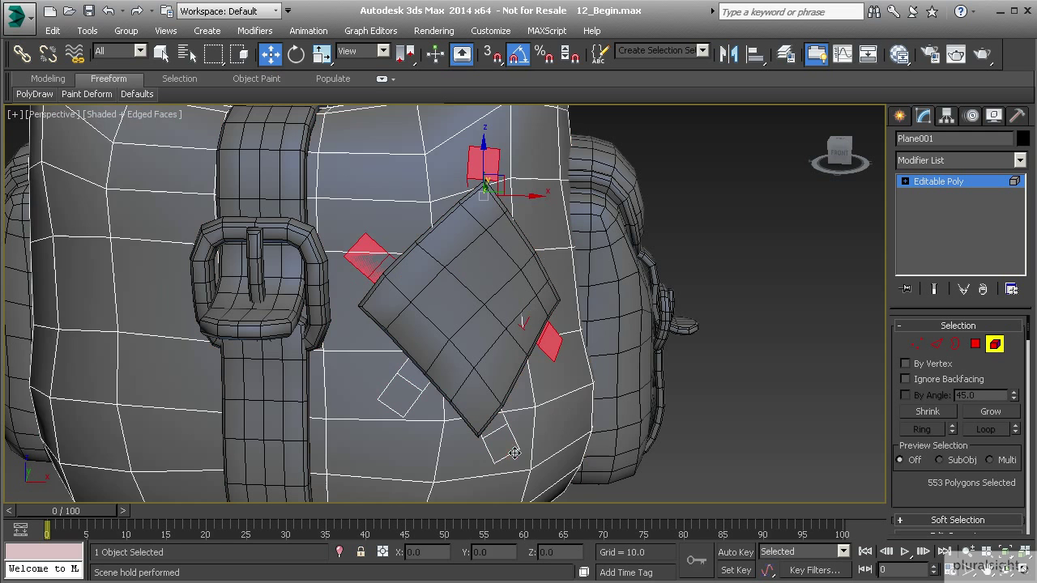
alt+click(515, 443)
ctrl+click(515, 440)
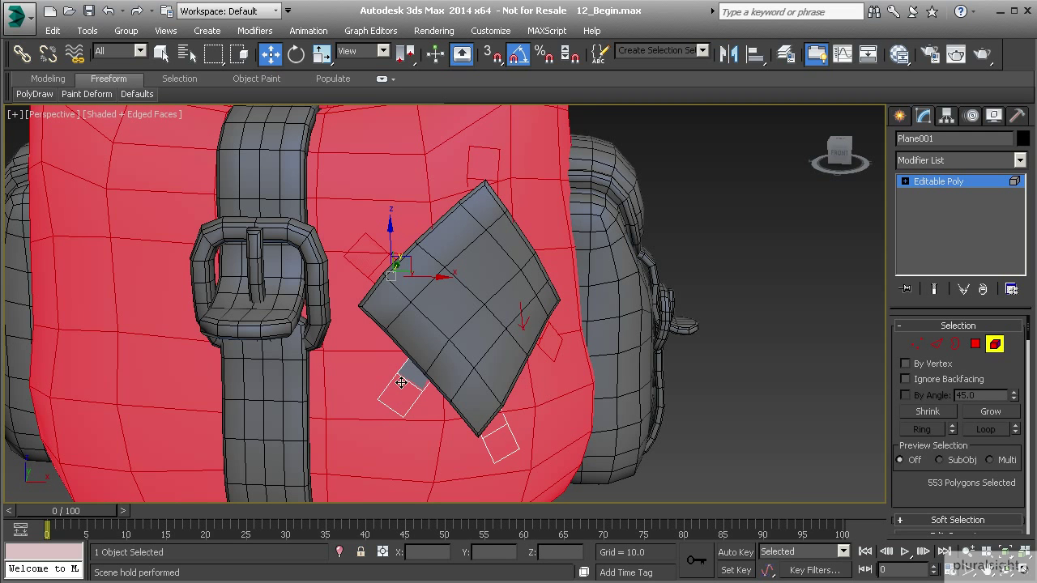
middle_drag(549, 474, 538, 502)
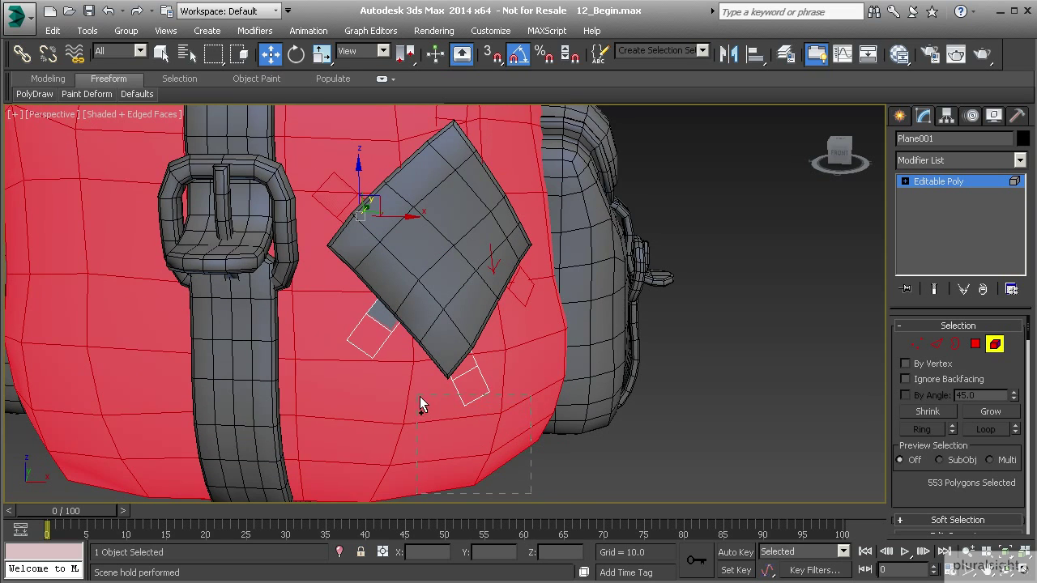
middle_drag(456, 465, 400, 422)
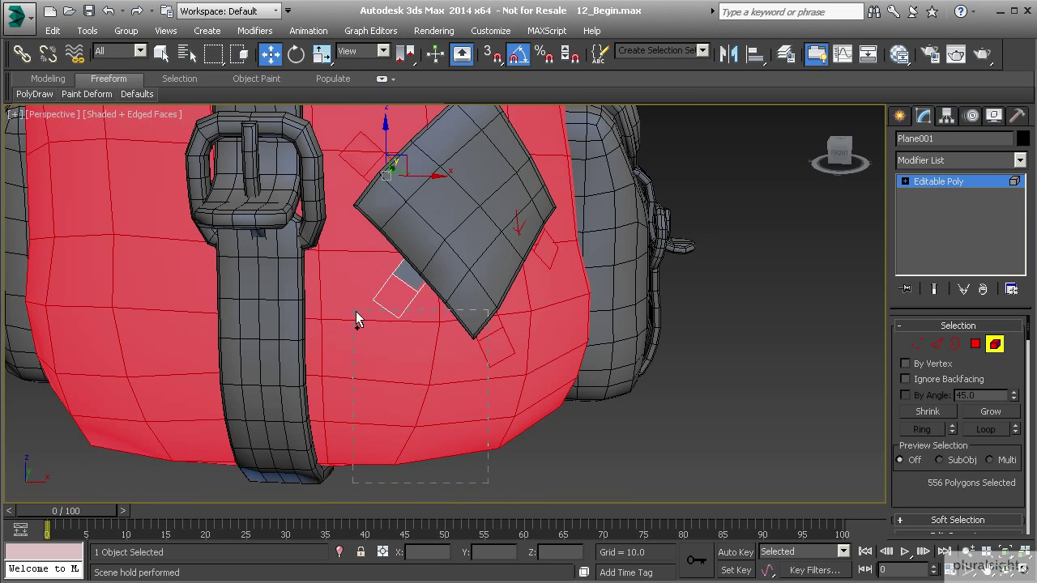
alt+click(443, 377)
scroll(429, 406, down, 3)
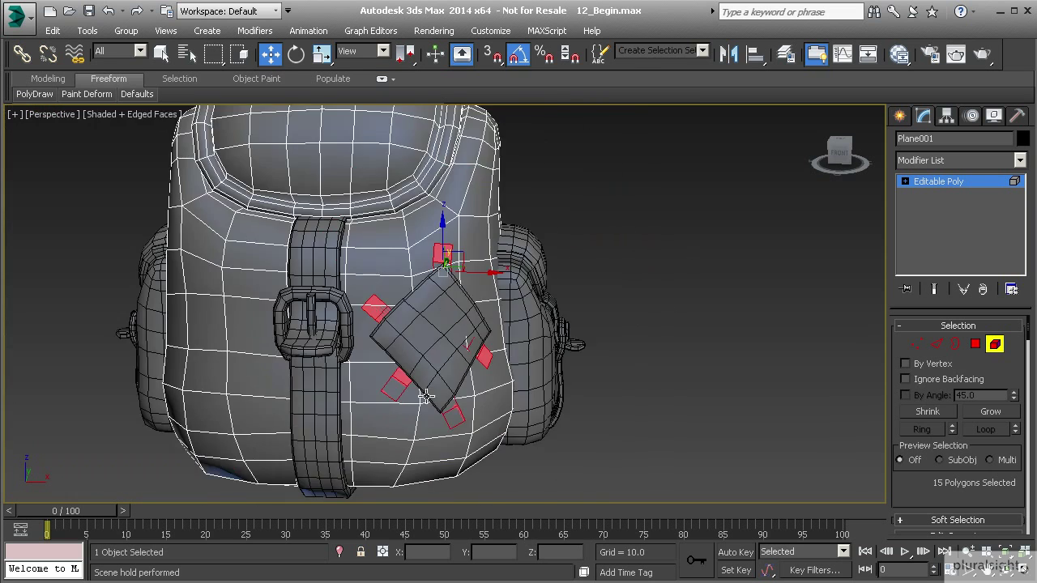
- Select the open borders of all five strips and extrude copies of them back toward the bag to give the strips thickness
alt+middle_drag(424, 397, 423, 273)
drag(421, 258, 425, 259)
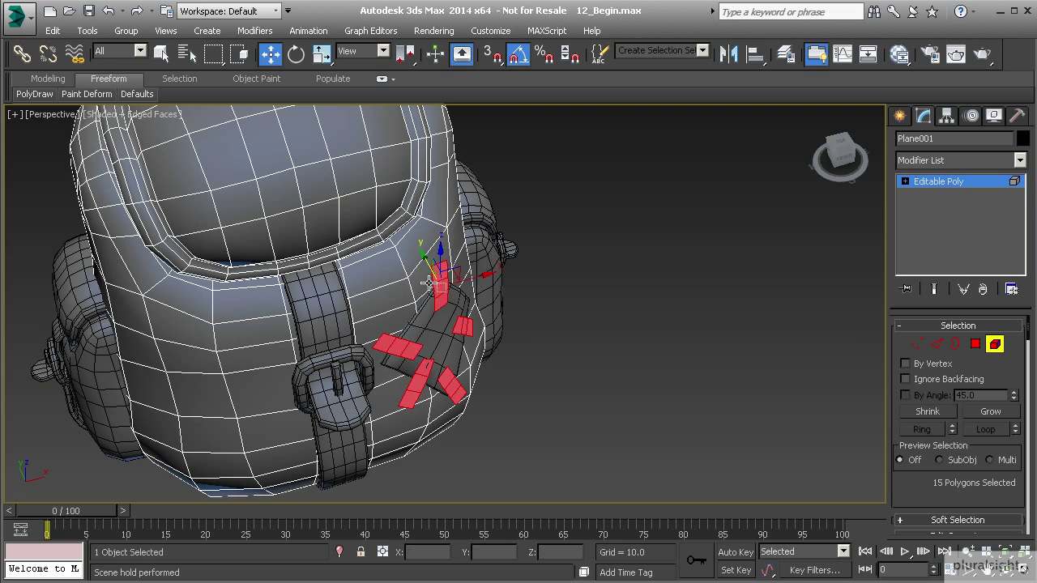
alt+middle_drag(425, 258, 519, 357)
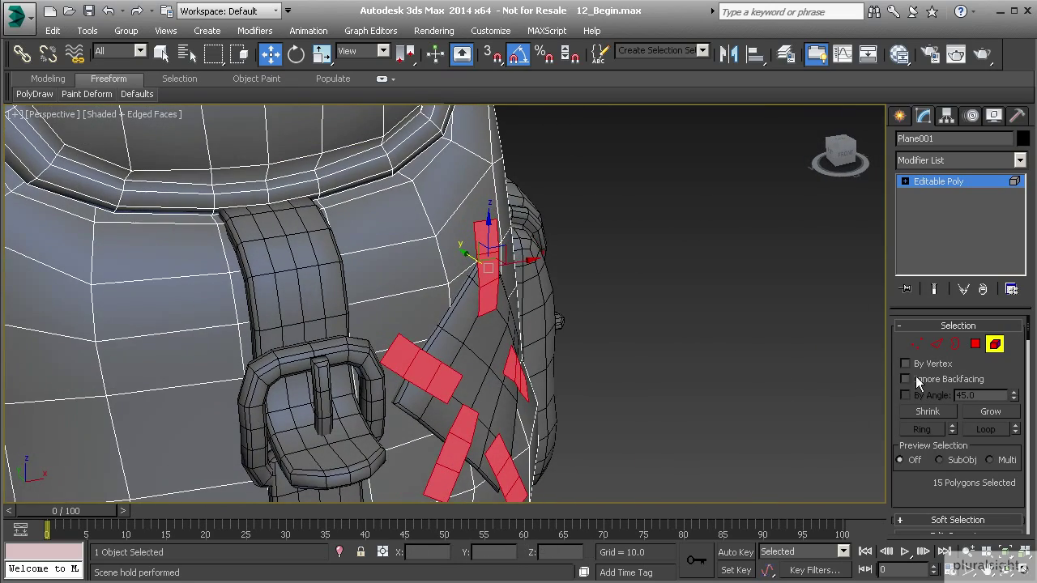
click(957, 347)
alt+middle_drag(725, 413, 686, 396)
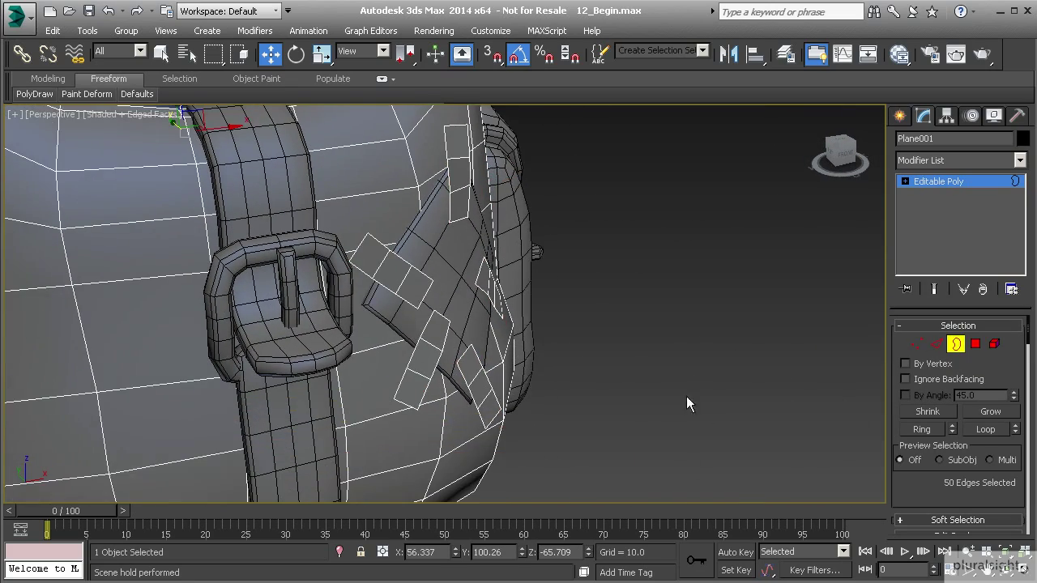
drag(407, 189, 405, 188)
alt+middle_drag(484, 262, 453, 300)
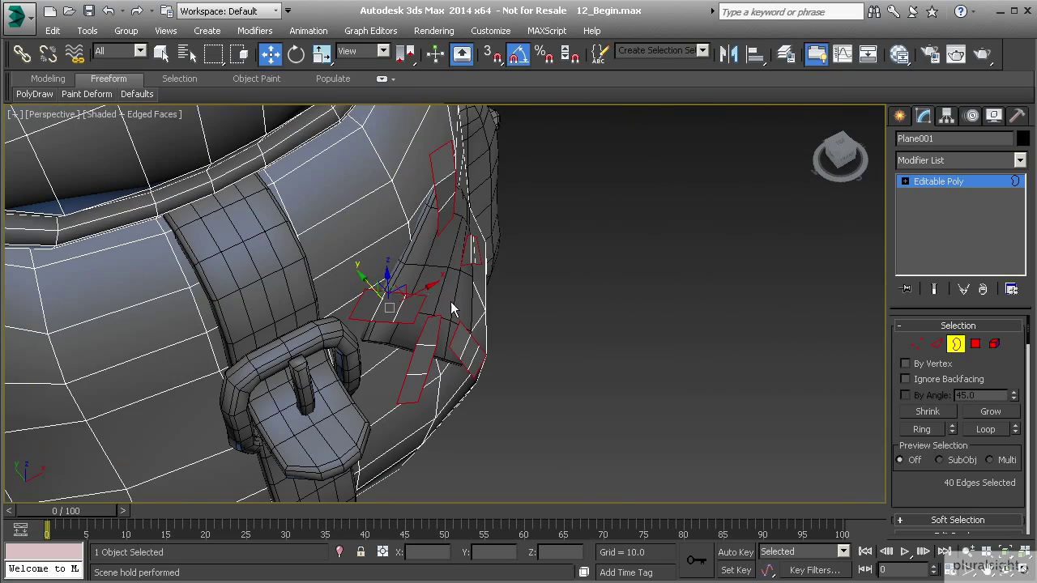
shift+drag(368, 282, 363, 278)
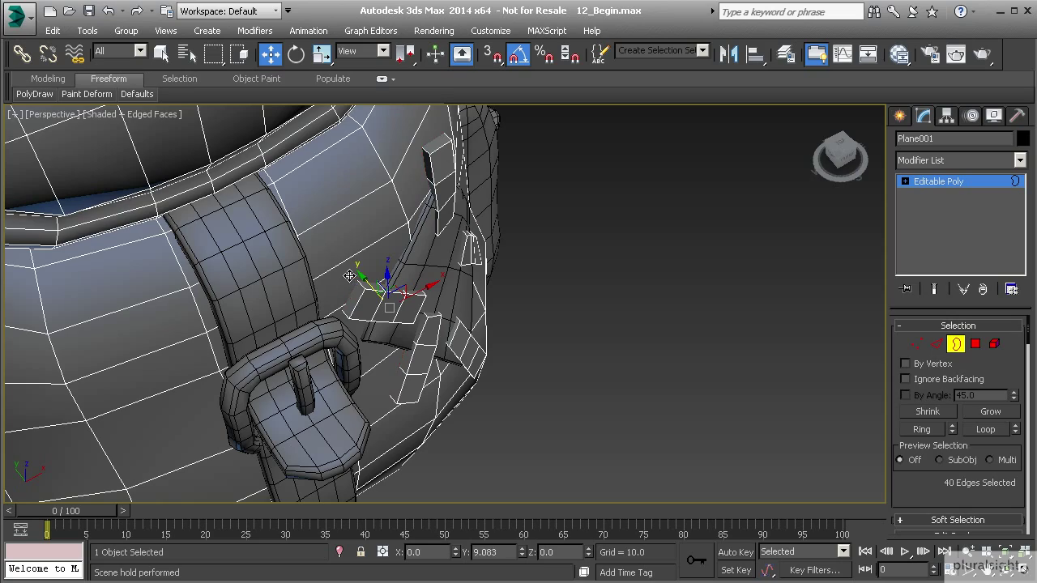
shift+drag(349, 276, 347, 274)
alt+middle_drag(347, 274, 386, 219)
click(937, 344)
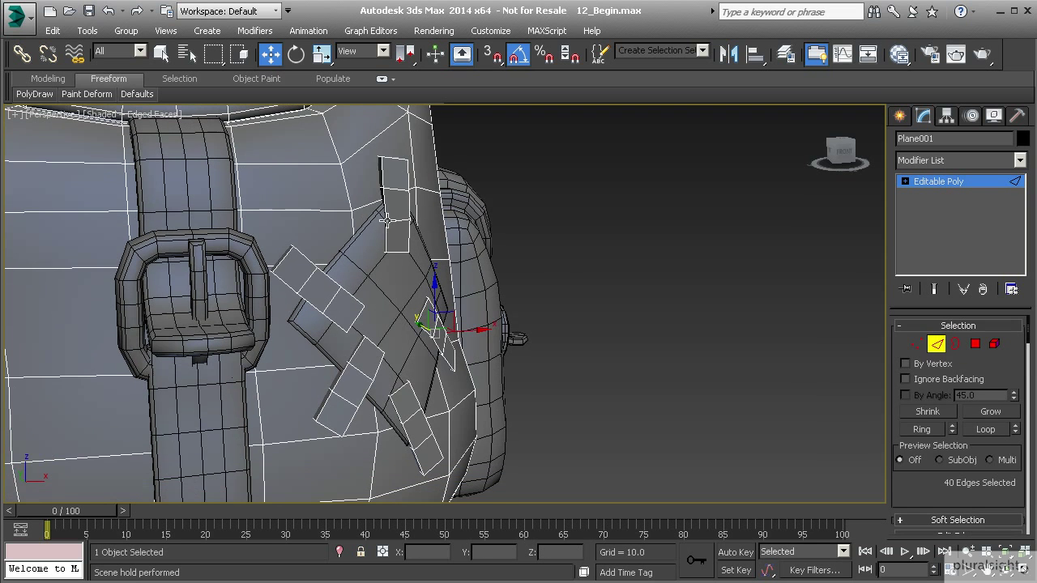
double_click(386, 212)
scroll(383, 194, up, 5)
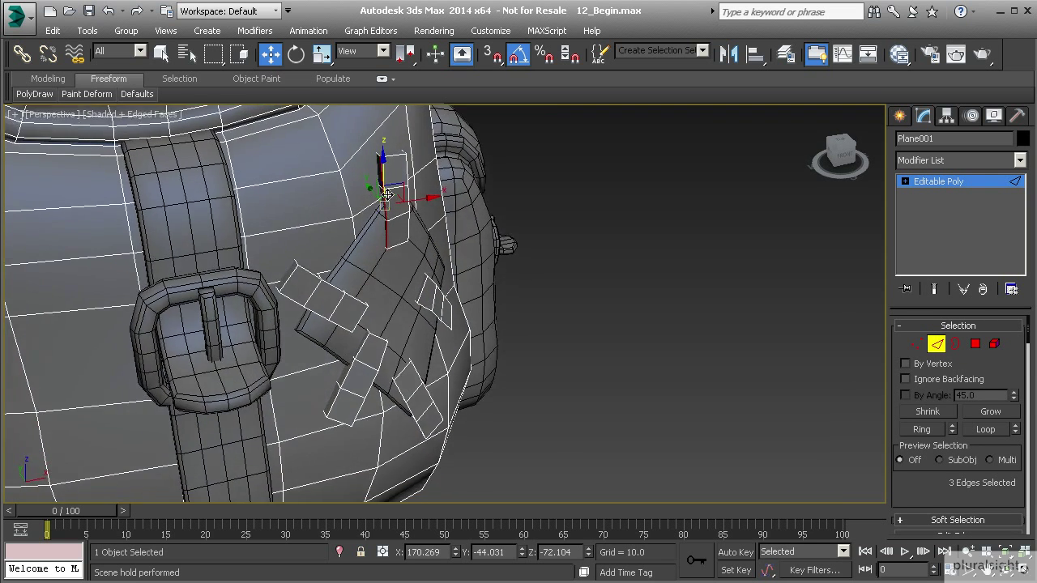
ctrl+click(389, 122)
alt+middle_drag(438, 165, 435, 178)
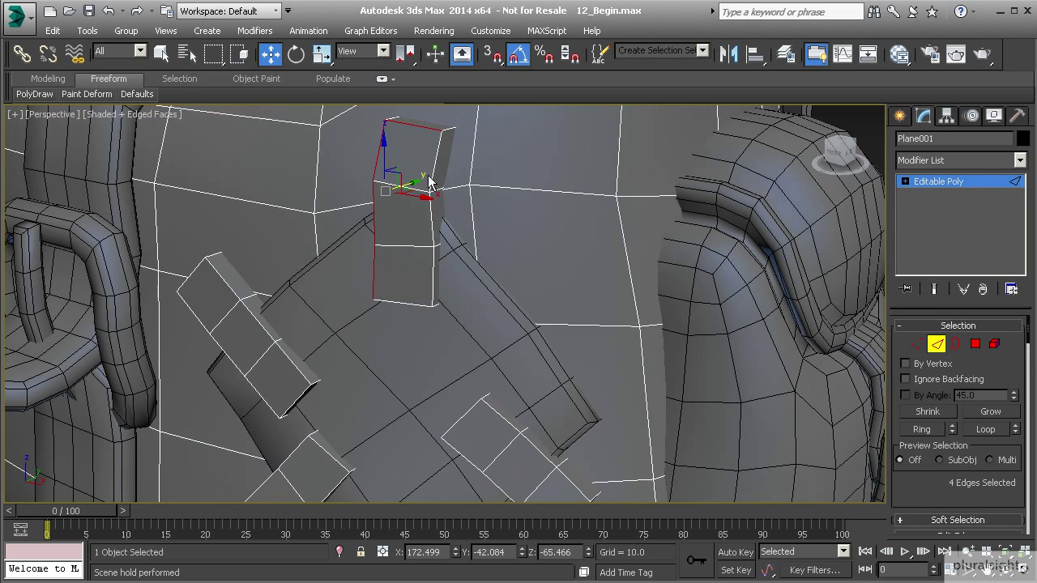
ctrl+click(435, 176)
ctrl+click(430, 250)
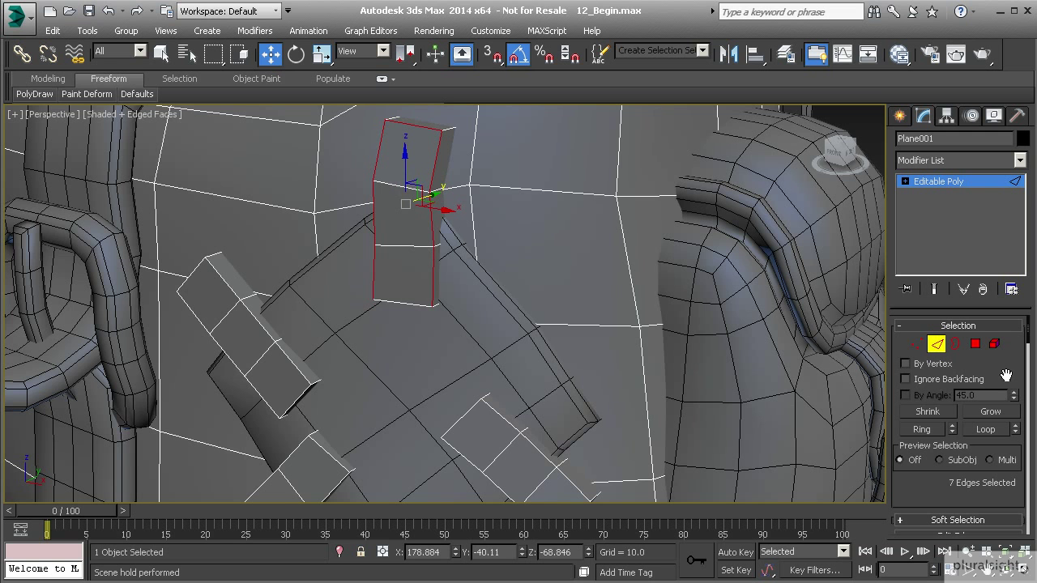
- Return to the selected front polygons of all five strips and inset them slightly
click(976, 344)
alt+middle_drag(551, 366, 563, 350)
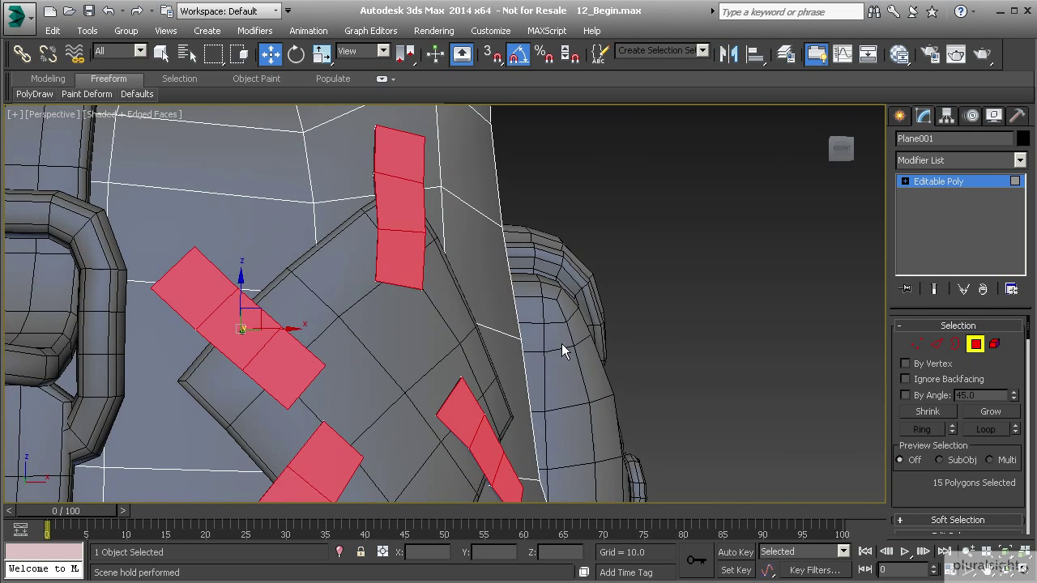
alt+middle_drag(425, 322, 387, 280)
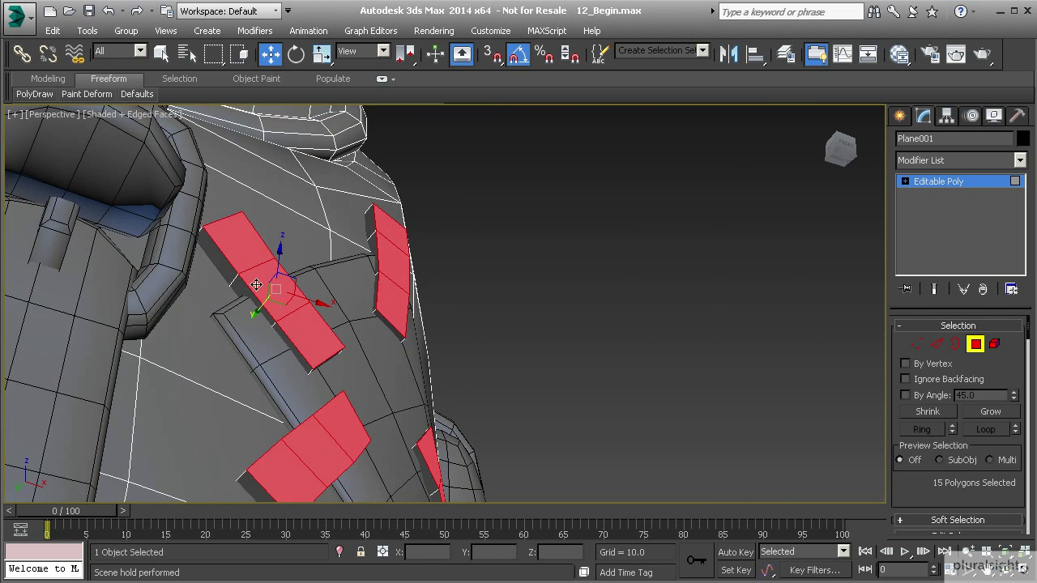
alt+middle_drag(248, 276, 300, 361)
scroll(948, 453, down, 5)
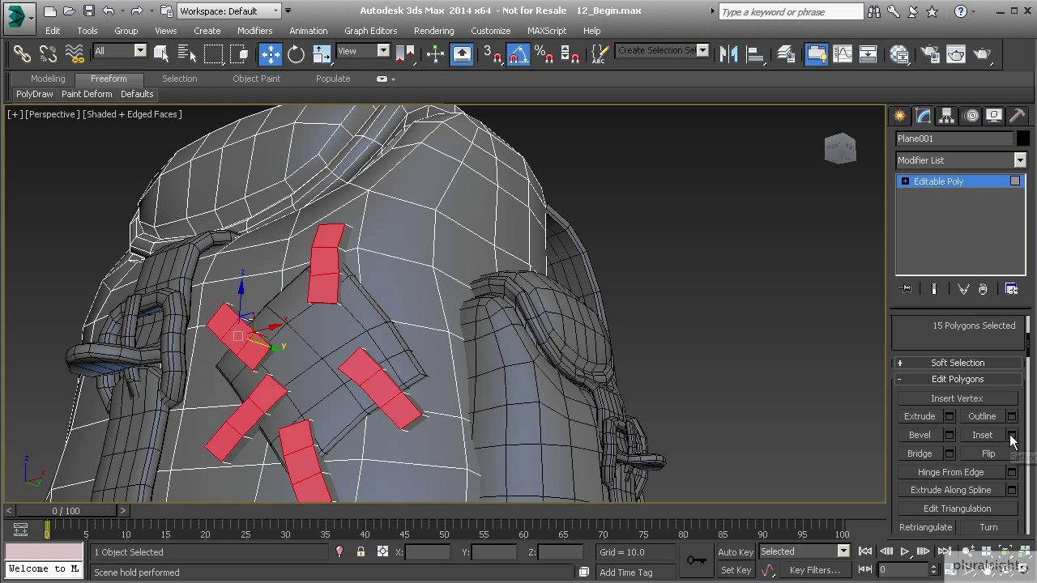
click(1011, 436)
drag(457, 336, 456, 325)
click(457, 360)
- Move the inset strip faces outward from the bag by about 4 units along Y, and deselect the object
alt+middle_drag(454, 360, 414, 375)
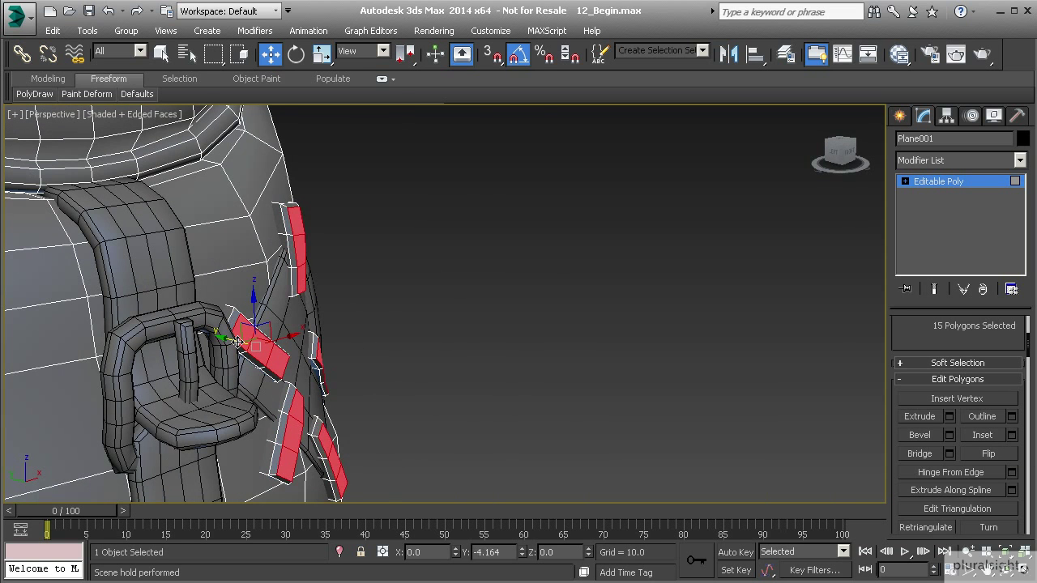
alt+middle_drag(236, 342, 308, 279)
click(620, 254)
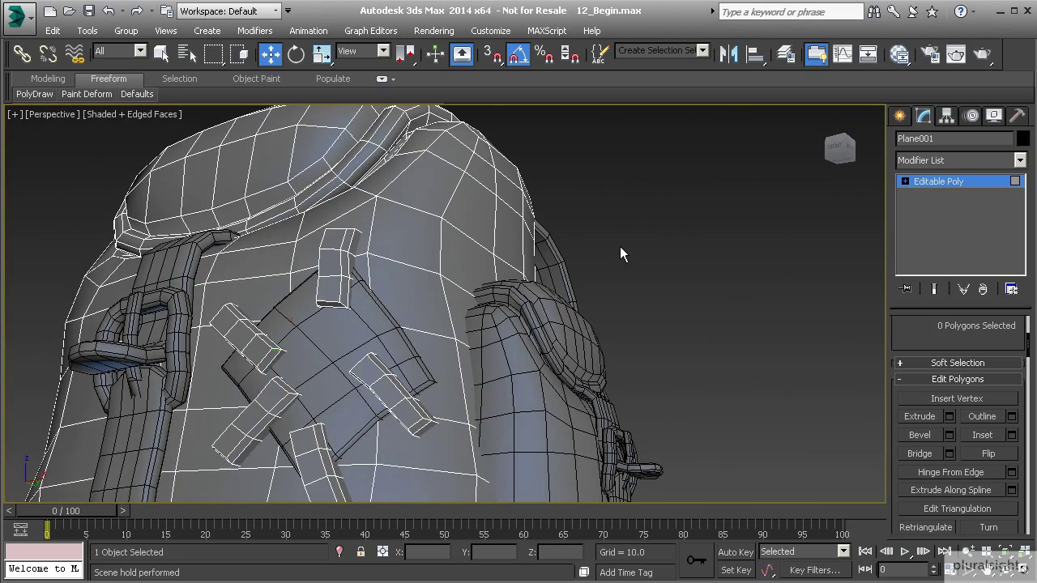
click(927, 181)
click(607, 275)
alt+middle_drag(608, 275, 528, 328)
scroll(528, 328, up, 4)
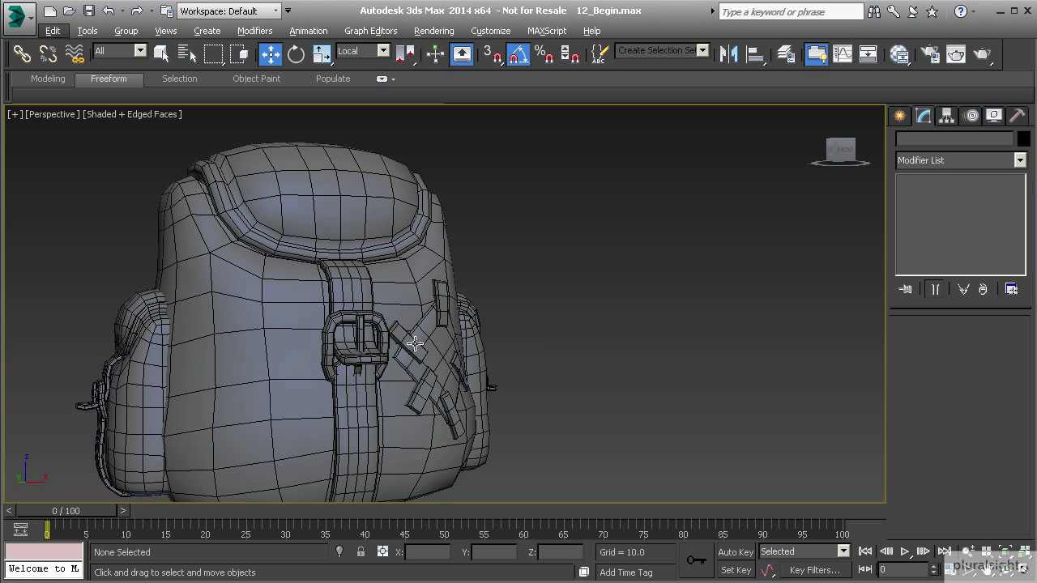
- Select all five stitch strips around the patch as elements of the bag mesh
click(414, 344)
click(994, 345)
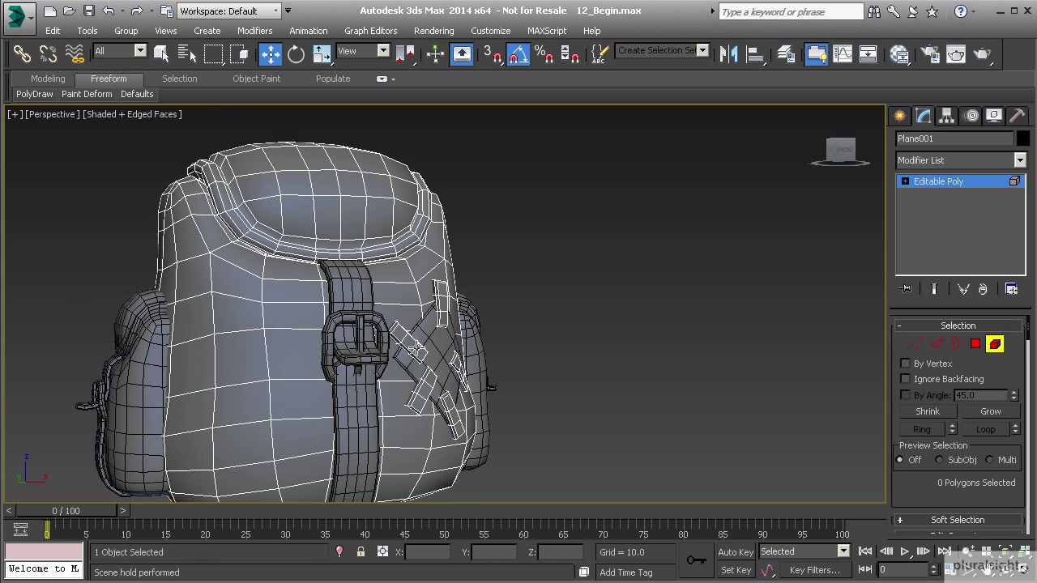
click(409, 342)
alt+middle_drag(409, 342, 435, 344)
ctrl+click(456, 311)
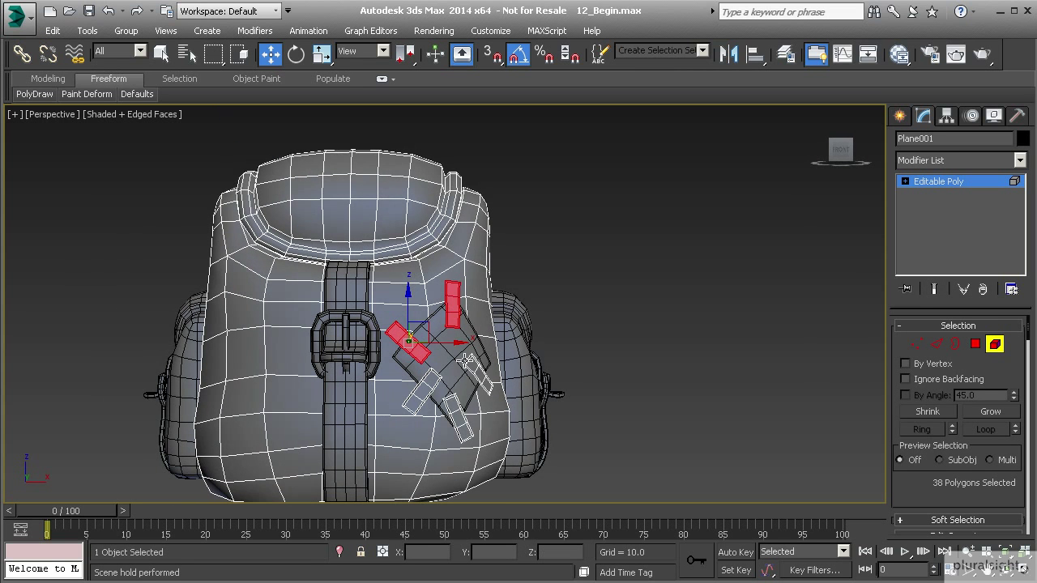
ctrl+click(477, 371)
ctrl+click(455, 411)
ctrl+click(415, 395)
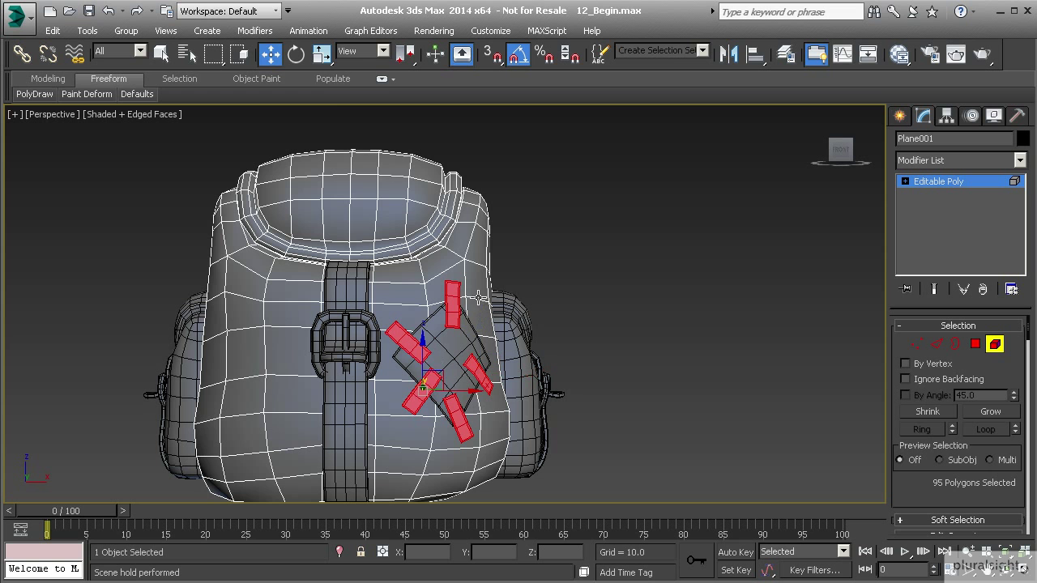
- Scale the five strips down uniformly using the Local reference coordinate system so each shrinks about its own centre
click(322, 59)
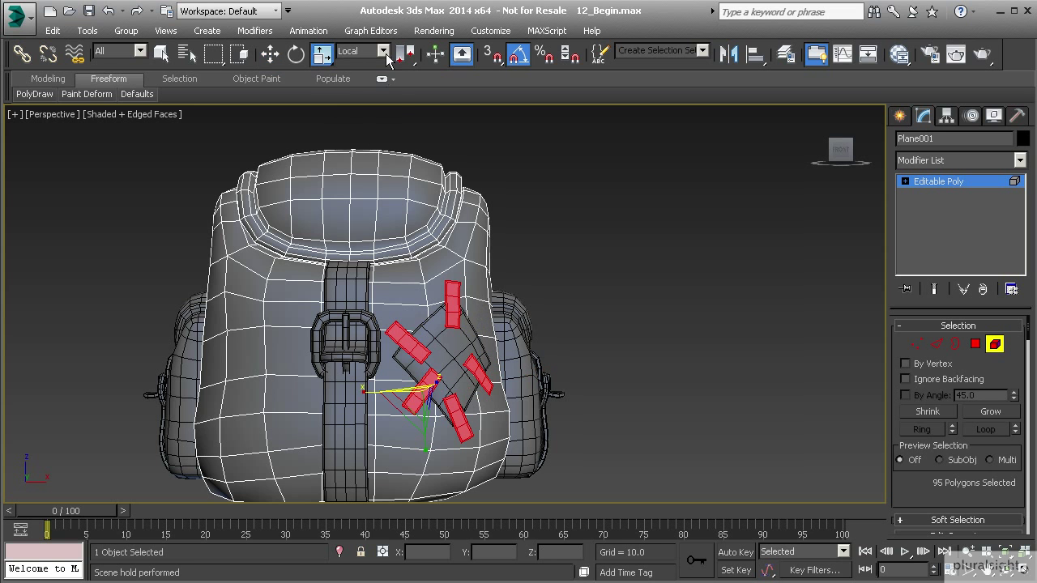
click(383, 51)
click(348, 66)
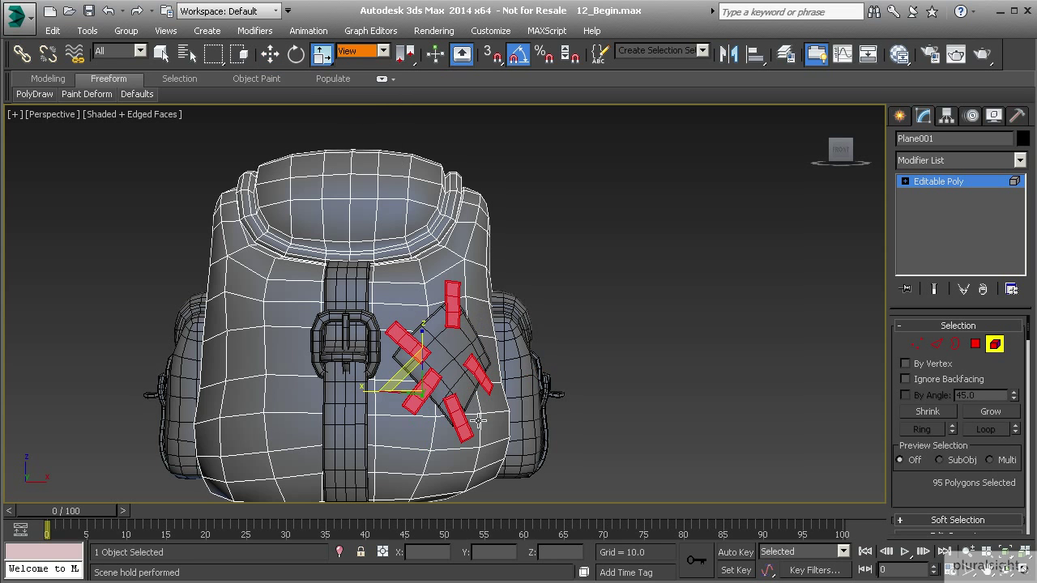
click(383, 51)
click(348, 109)
alt+middle_drag(433, 364, 420, 405)
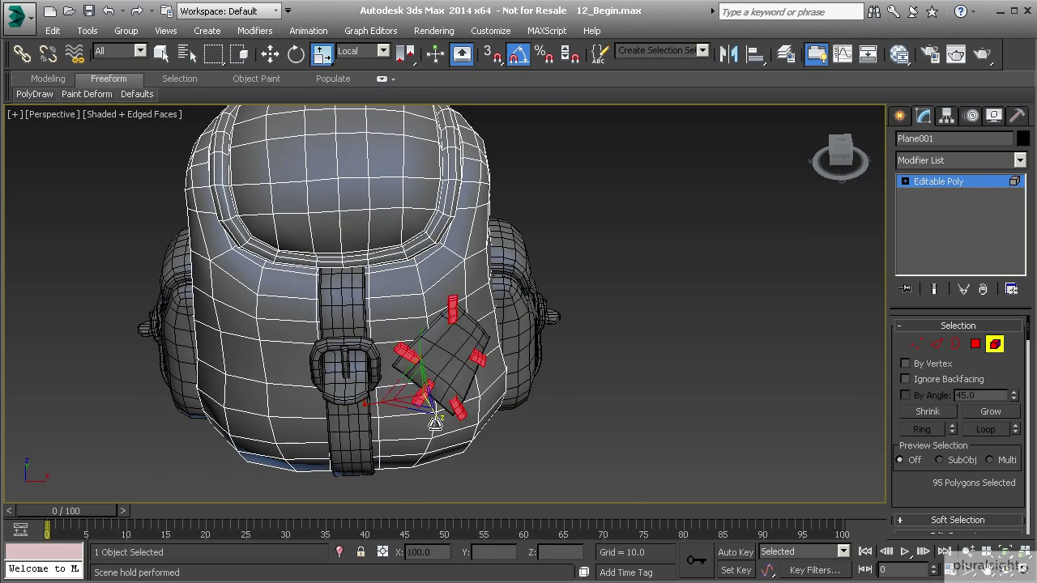
mouse_move(430, 421)
alt+middle_down()
mouse_move(419, 384)
mouse_move(435, 414)
alt+middle_up()
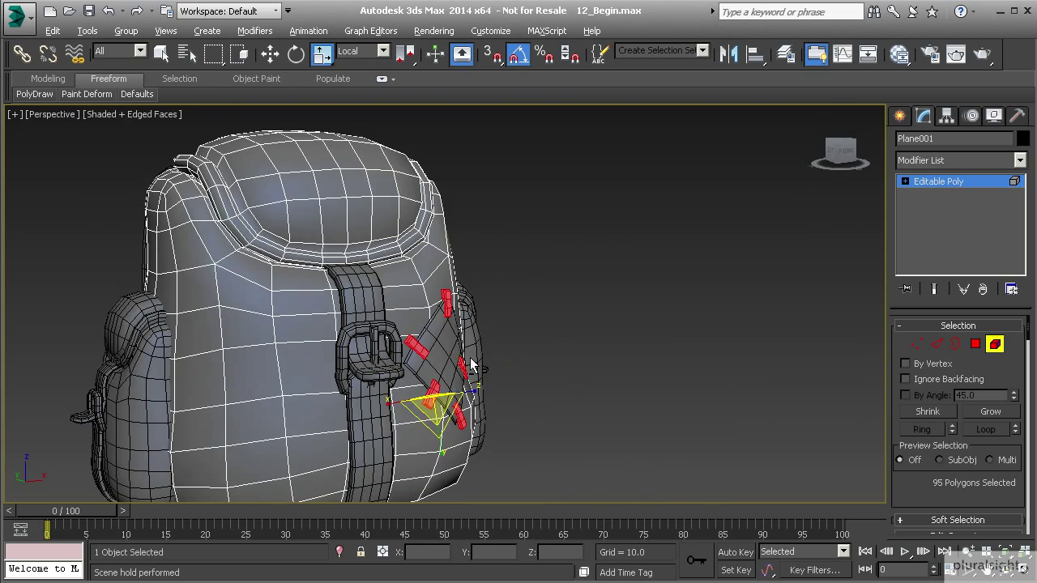
alt+middle_drag(468, 365, 430, 401)
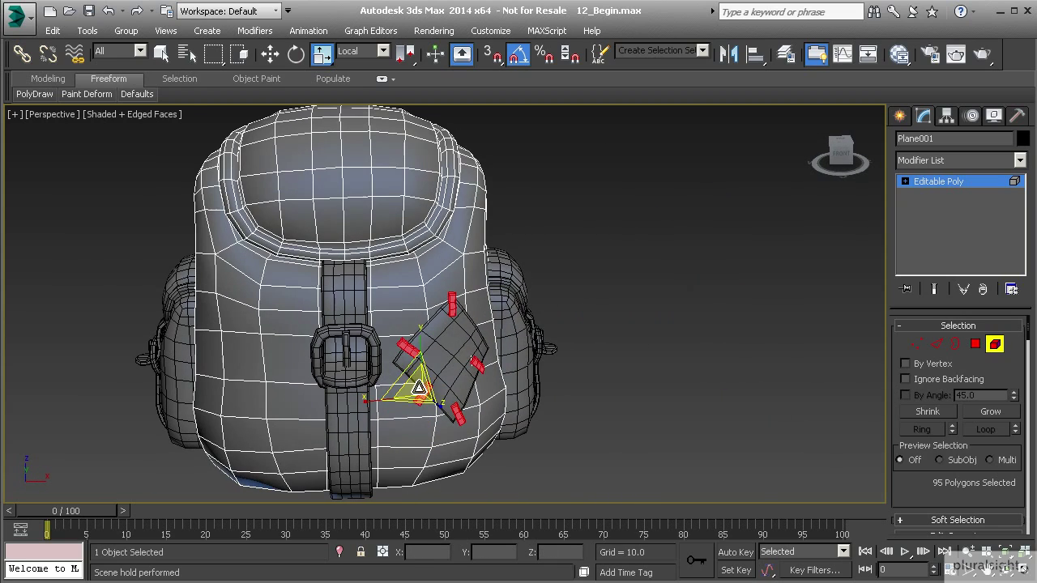
- Clear the strip selection, leave element level and deselect the bag mesh
click(621, 332)
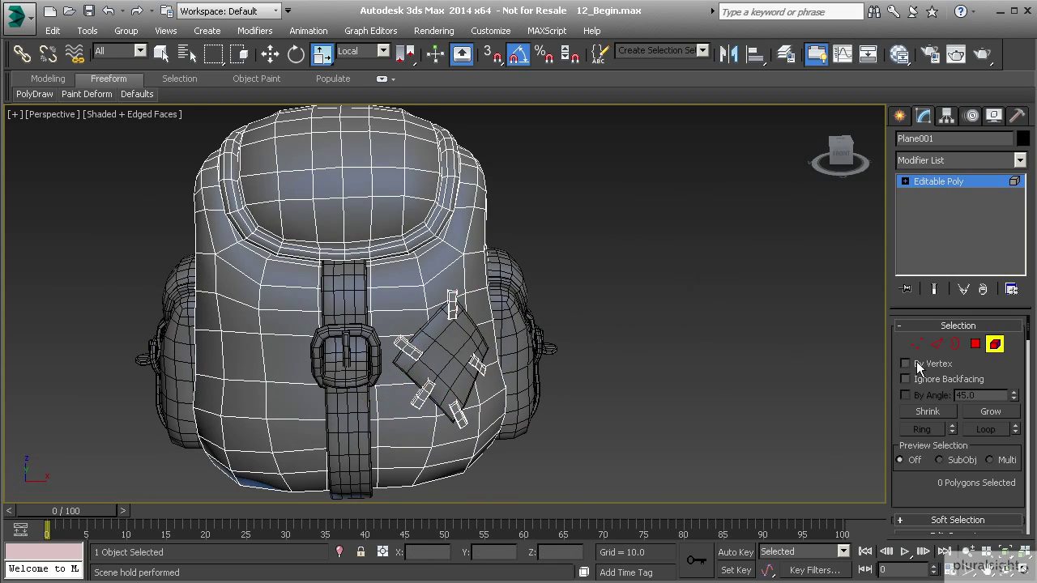
click(996, 344)
click(647, 338)
scroll(646, 338, down, 3)
alt+middle_drag(646, 338, 502, 367)
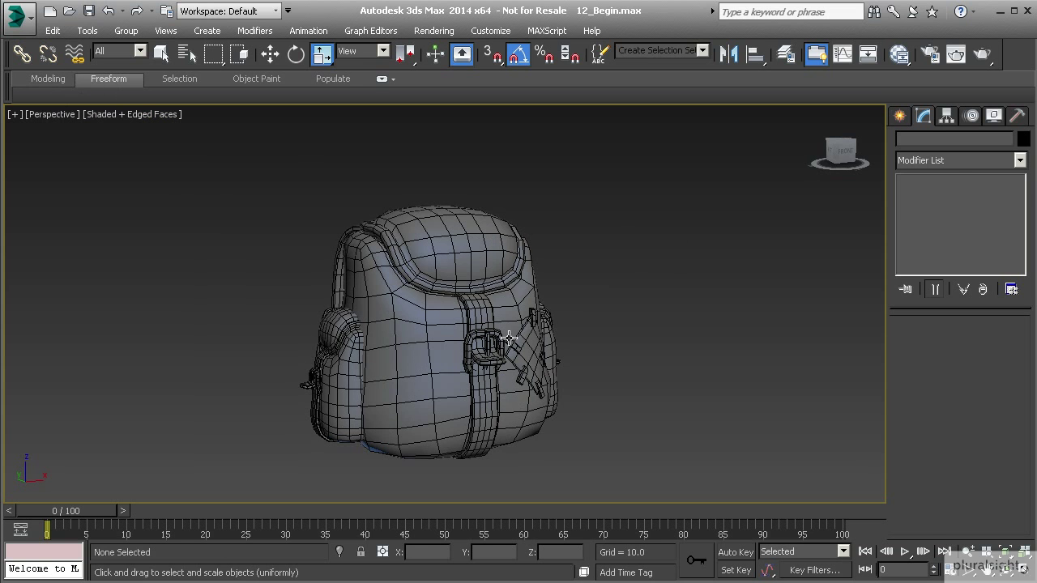
- Look over the PolyDraw tools with the bag mesh selected, and inspect the whole backpack from several angles
click(435, 326)
click(35, 94)
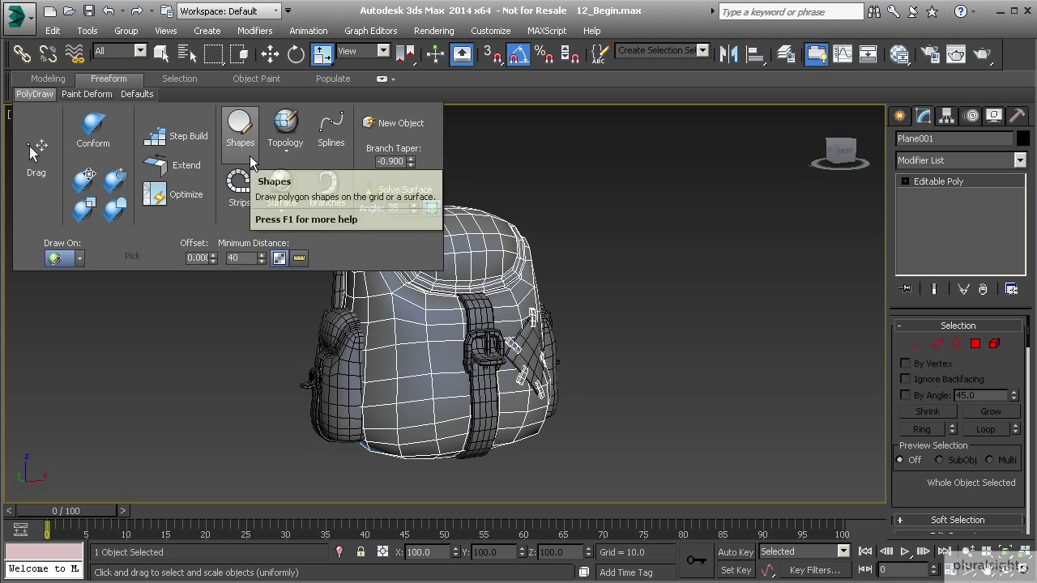
click(233, 335)
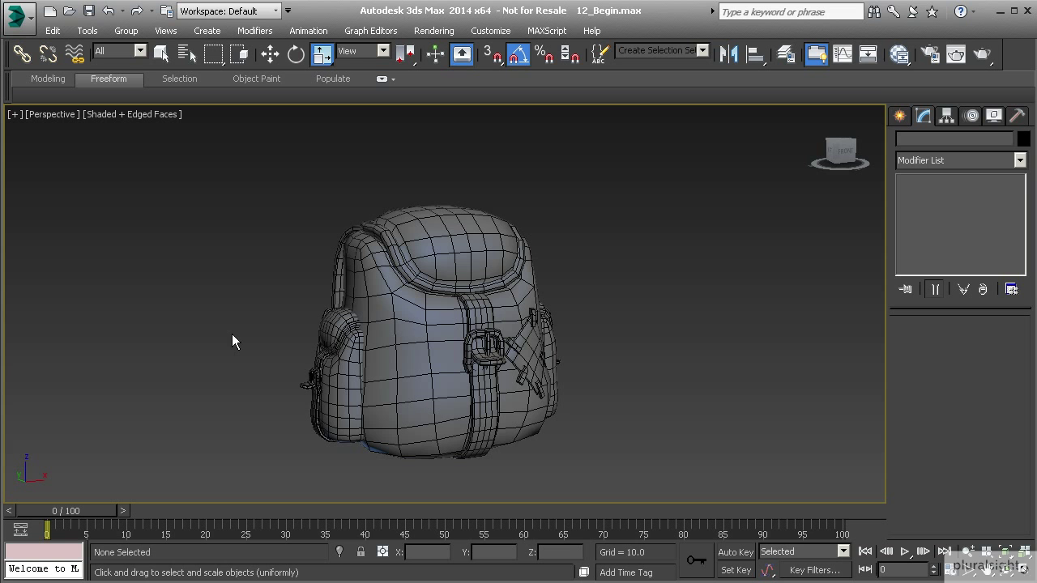
alt+middle_drag(256, 333, 417, 328)
scroll(431, 343, up, 4)
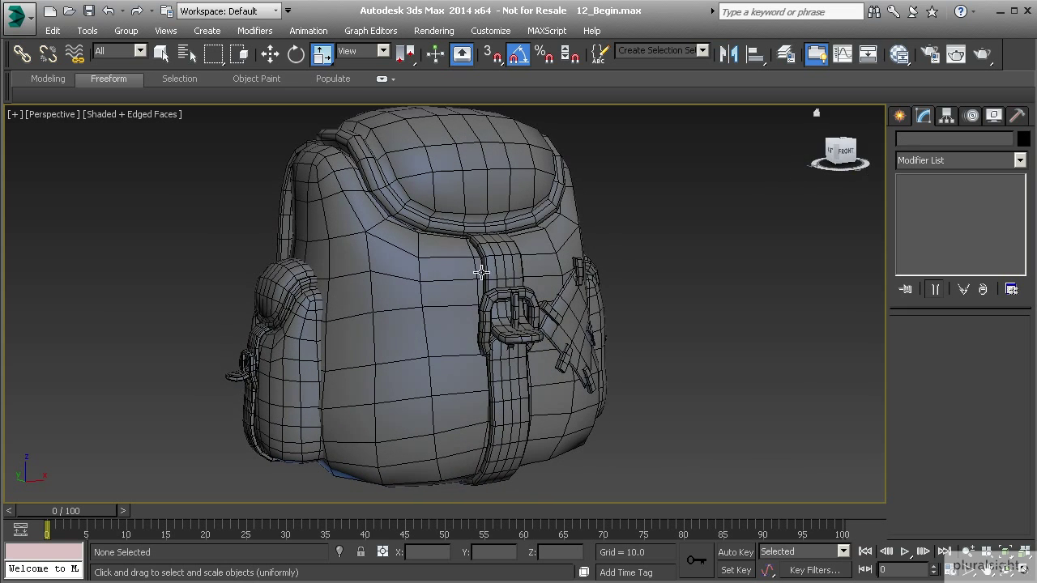
alt+middle_drag(481, 273, 426, 327)
scroll(426, 326, down, 3)
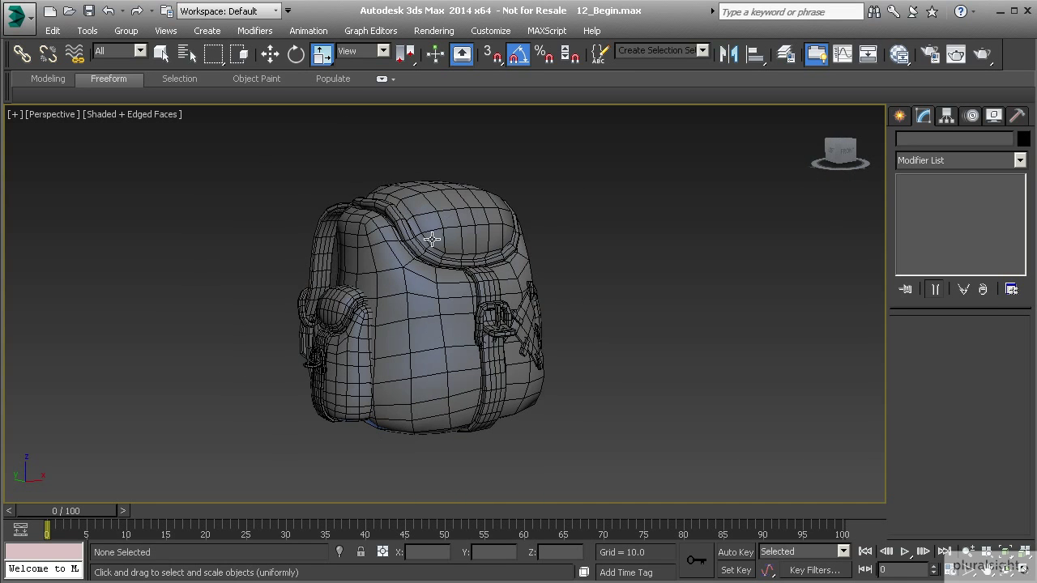